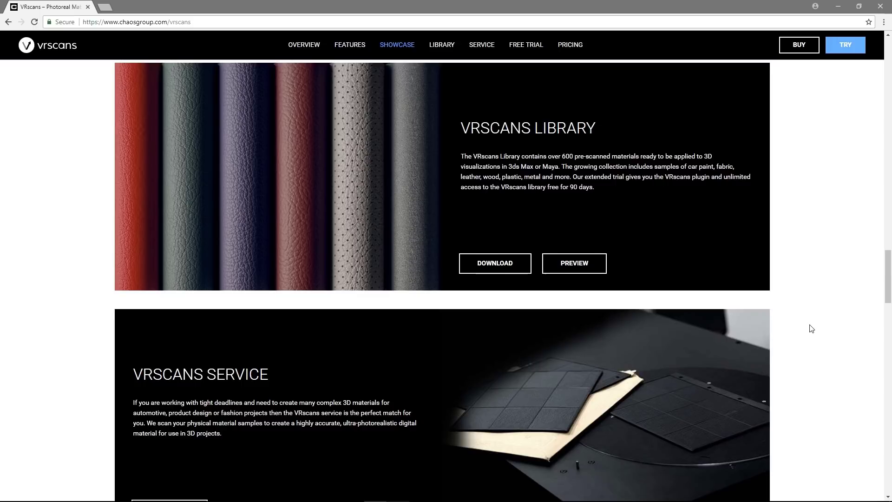
Look through the VRscans product page and open the VRscans section of the site's Downloads page.
scroll(810, 328, "down", 9)
scroll(811, 328, "down", 3)
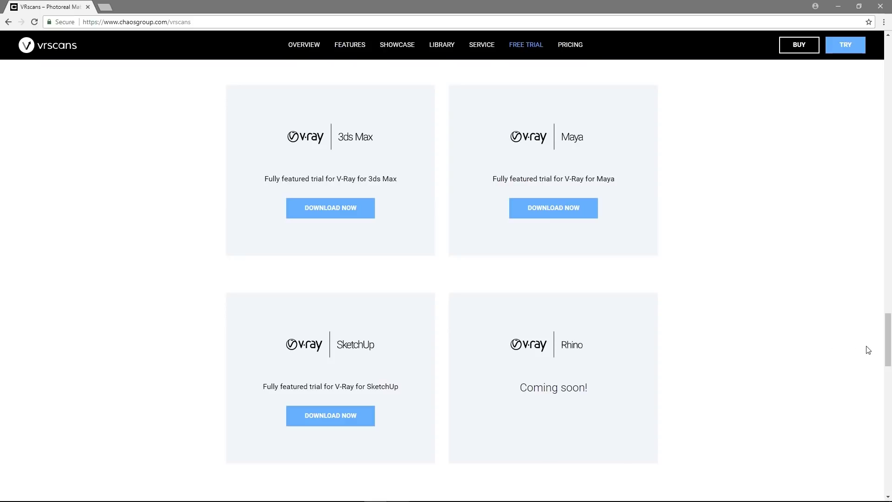
left_click_drag(887, 346, 884, 62)
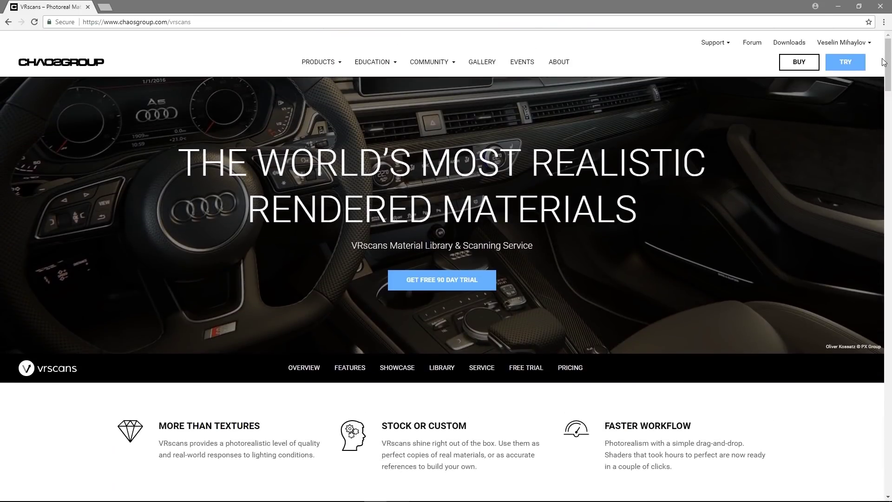
left_click(790, 44)
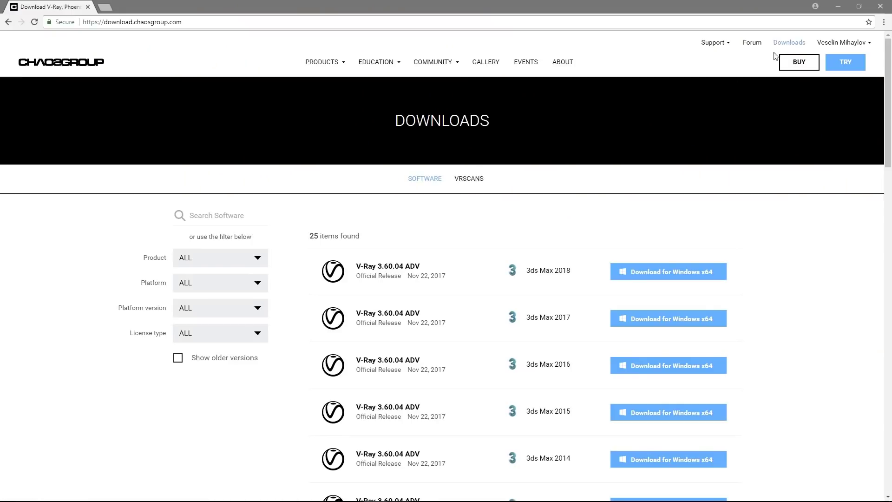
left_click(473, 180)
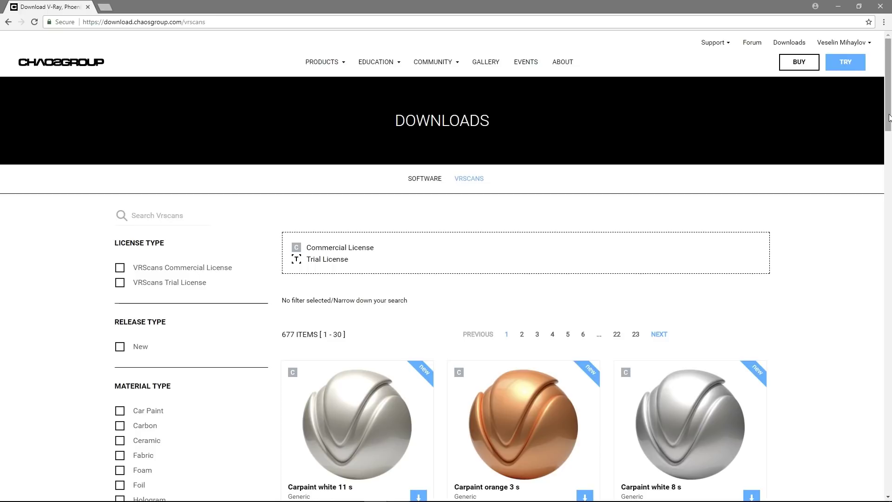
Review the available filter categories and filter the VRscans library by the Wood material type.
mouse_move(889, 117)
left_mouse_down()
mouse_move(889, 332)
mouse_move(882, 132)
left_mouse_up()
scroll(201, 353, "down", 2)
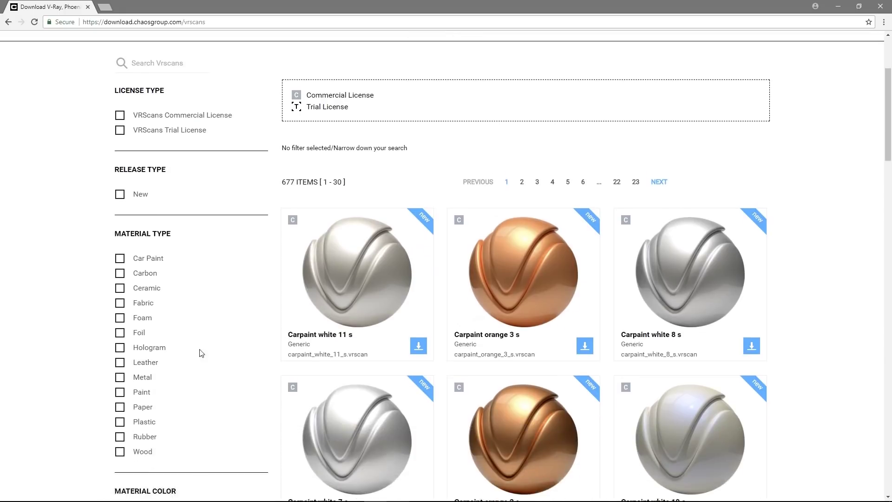
scroll(201, 353, "down", 2)
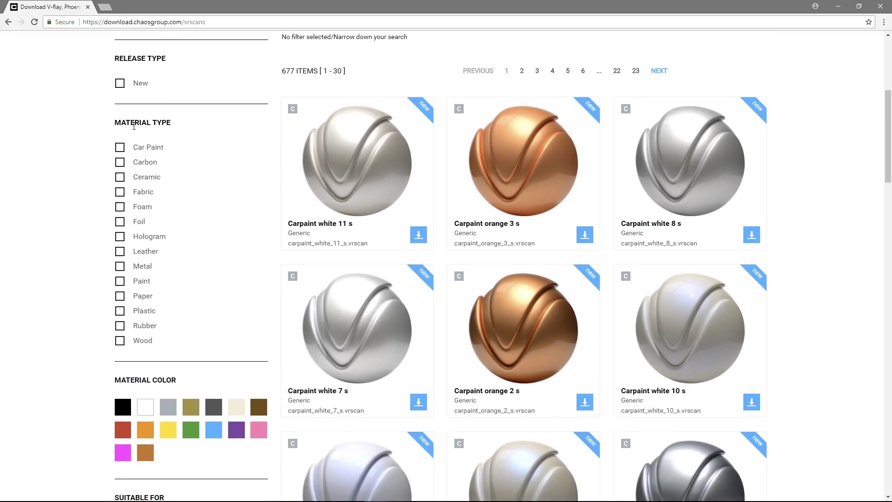
scroll(163, 360, "down", 5)
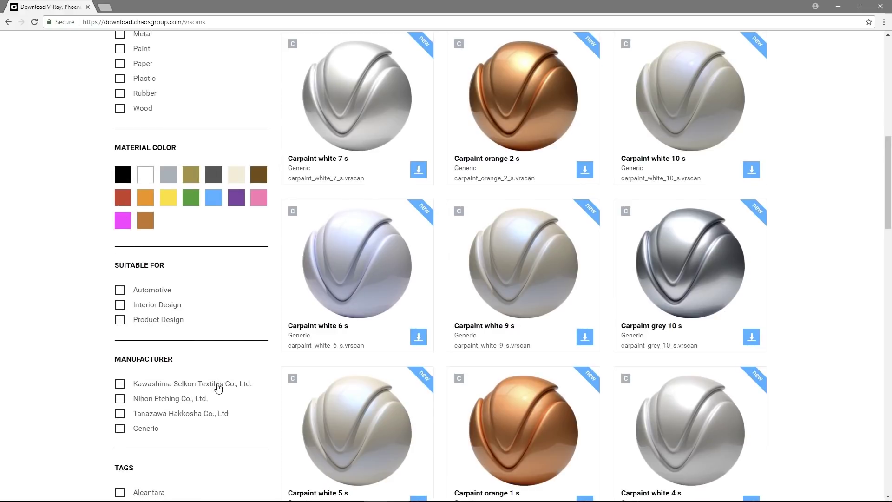
scroll(218, 387, "up", 7)
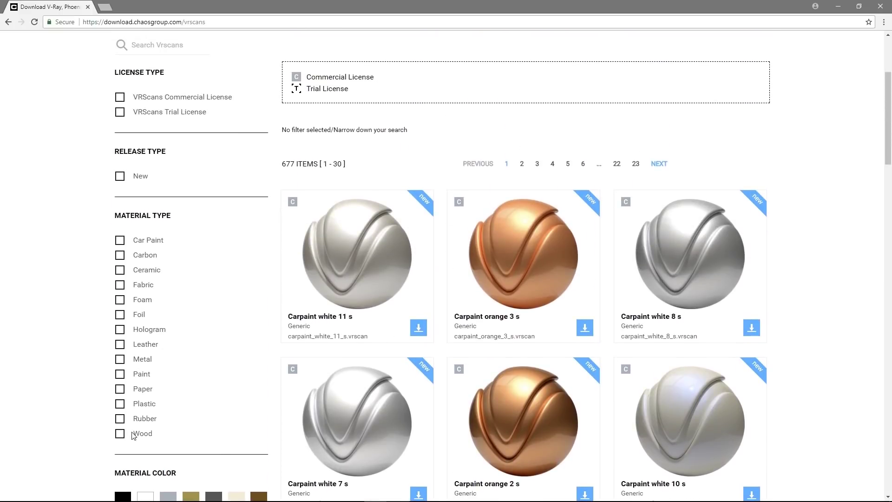
left_click(120, 434)
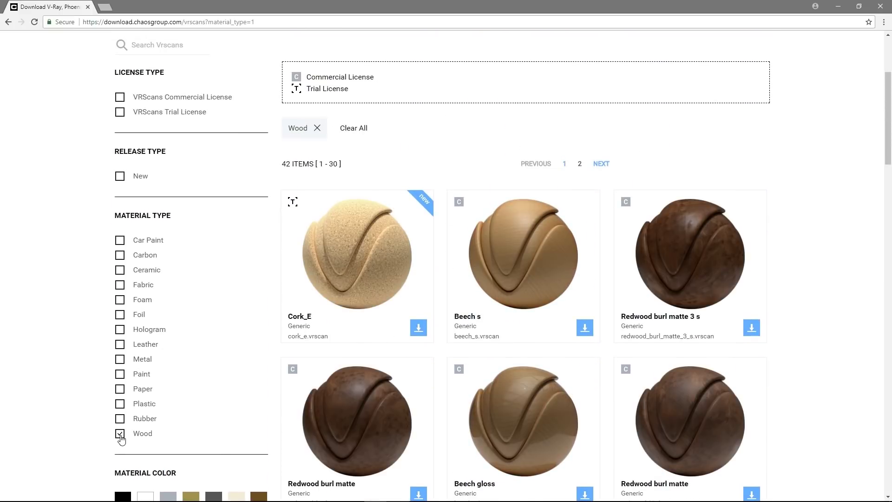
Open the Larch smoked matte material with file name larch_smoked_matte_2_s.vrscan, inspect its enlarged preview and download it.
left_click_drag(885, 129, 875, 265)
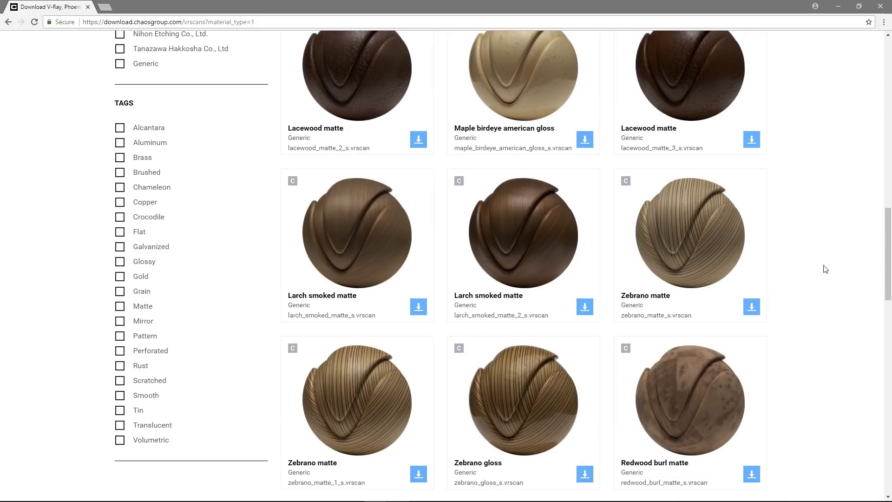
left_click(534, 257)
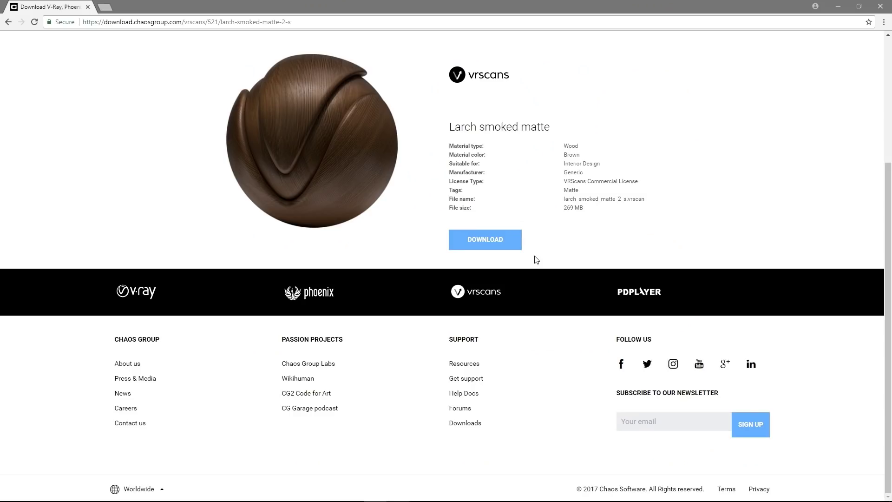
left_click(333, 193)
mouse_move(841, 233)
left_mouse_down()
mouse_move(850, 335)
mouse_move(848, 218)
left_mouse_up()
left_click(830, 74)
left_click(485, 241)
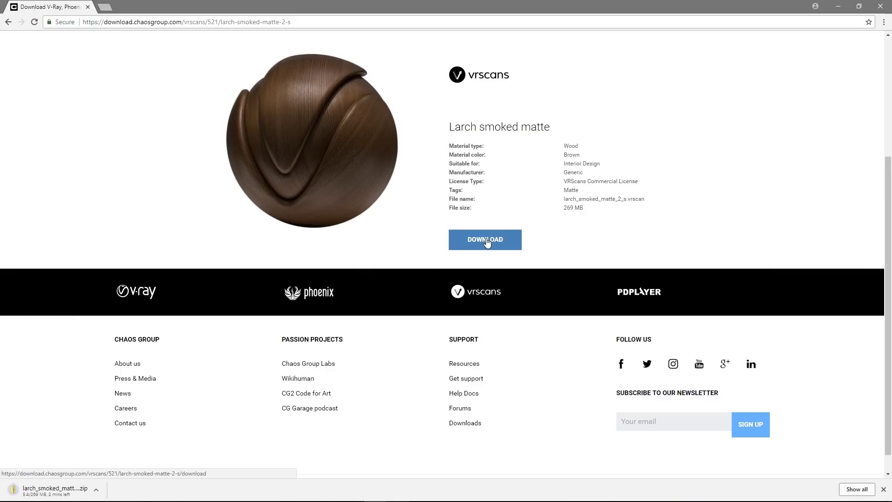
Return to the material list and replace the Wood filter with the Fabric material type.
left_click_drag(886, 225, 886, 224)
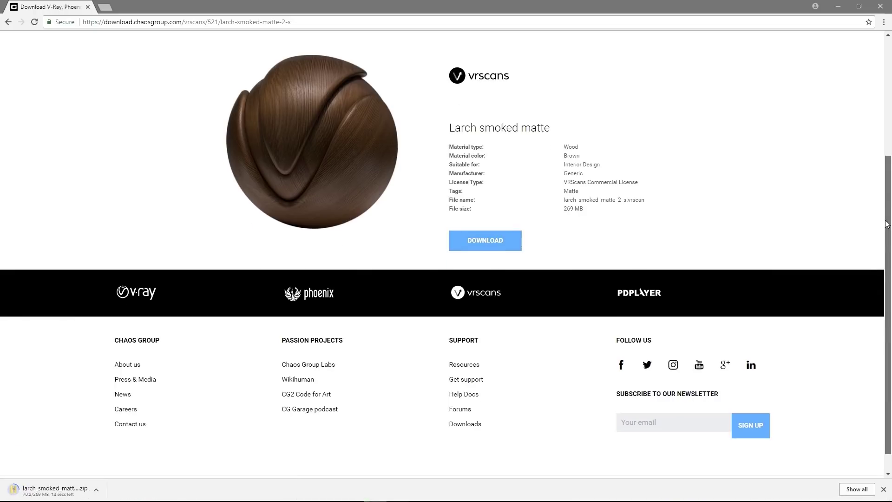
scroll(765, 219, "up", 3)
left_click(8, 22)
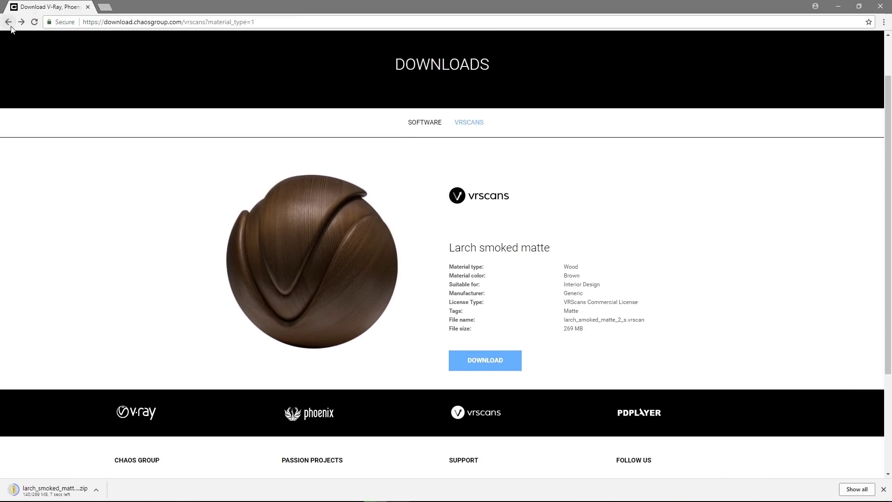
scroll(195, 358, "up", 6)
scroll(196, 351, "up", 6)
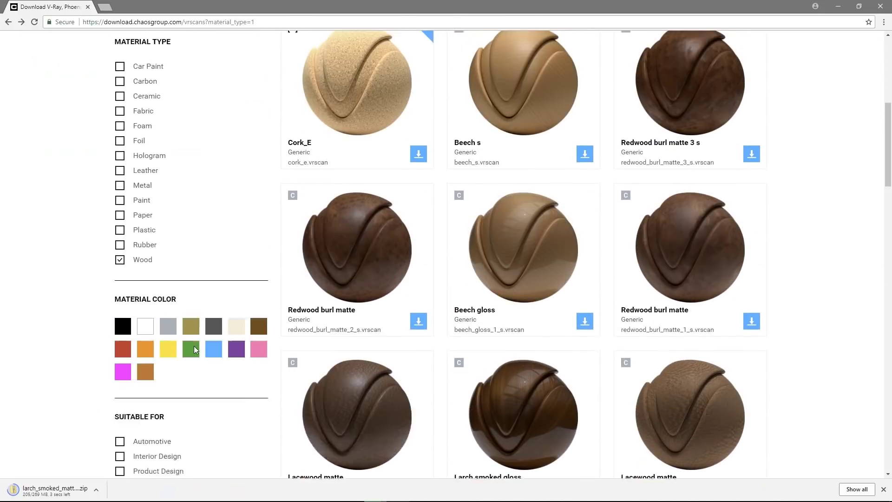
left_click(120, 300)
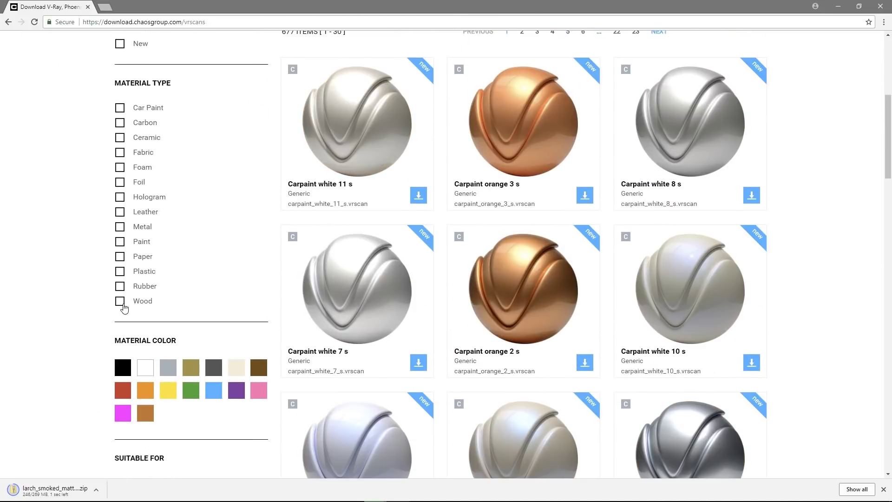
left_click(120, 153)
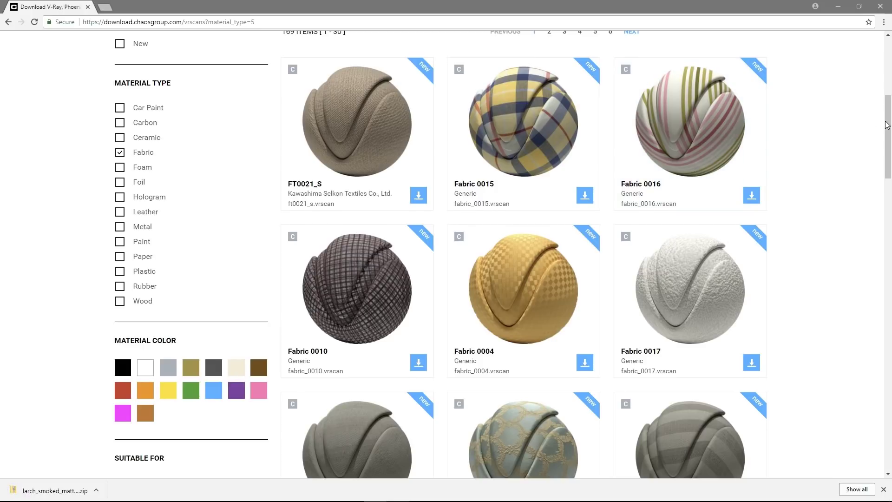
Page through the filtered fabric materials to page 5 of the results.
left_click_drag(887, 135, 890, 403)
scroll(665, 346, "up", 2)
left_click(631, 395)
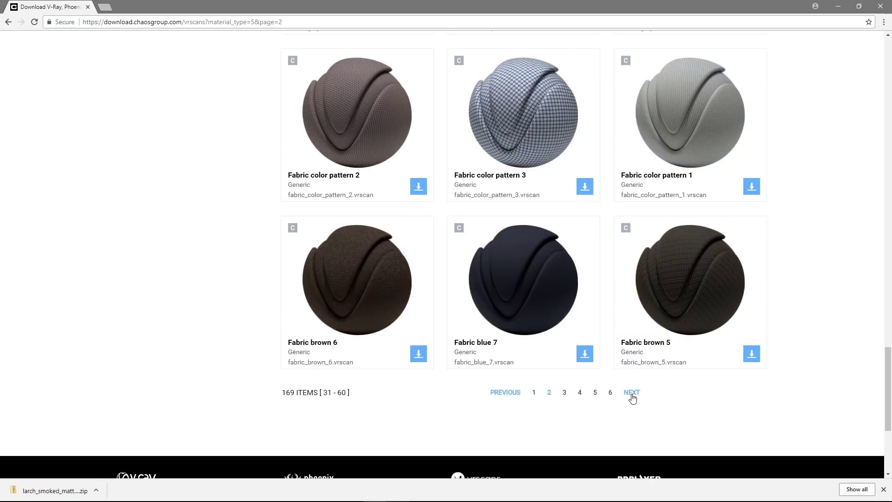
left_click(631, 395)
left_click(632, 395)
left_click(631, 395)
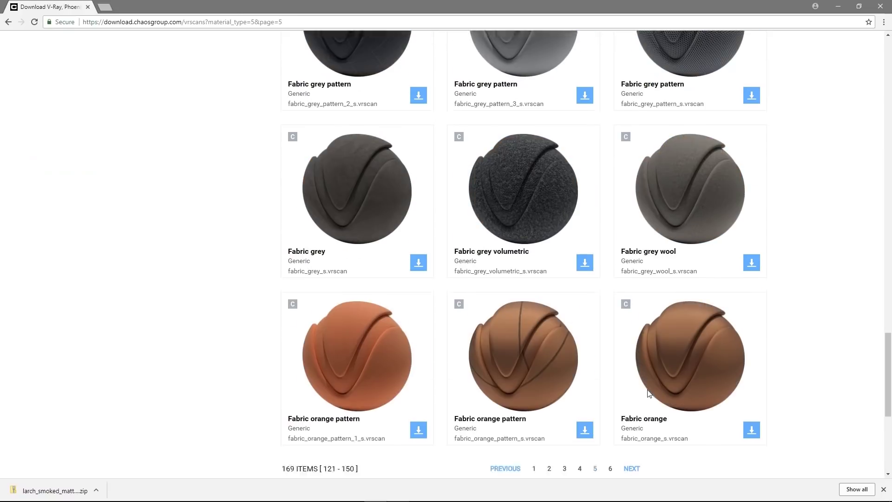
Open the Fabric grey volumetric material, inspect its enlarged preview and download it.
scroll(541, 260, "up", 2)
left_click(529, 265)
left_click(349, 150)
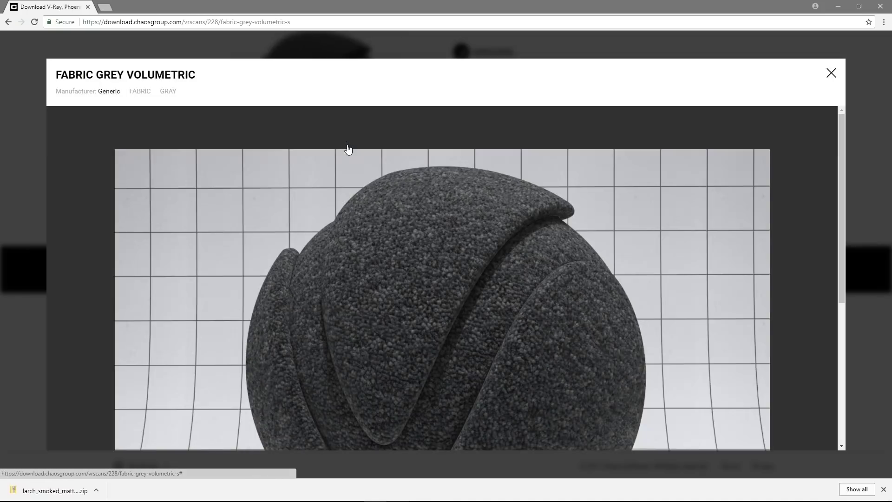
left_click_drag(842, 244, 843, 264)
left_click(830, 74)
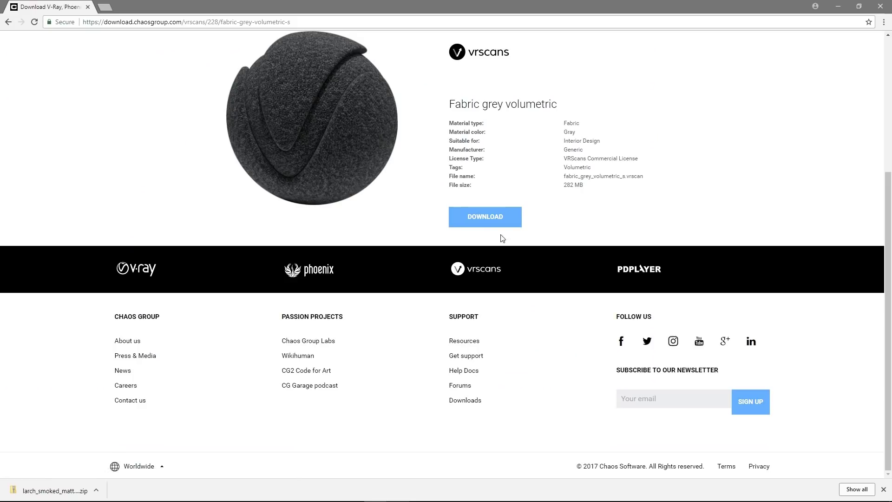
left_click(485, 222)
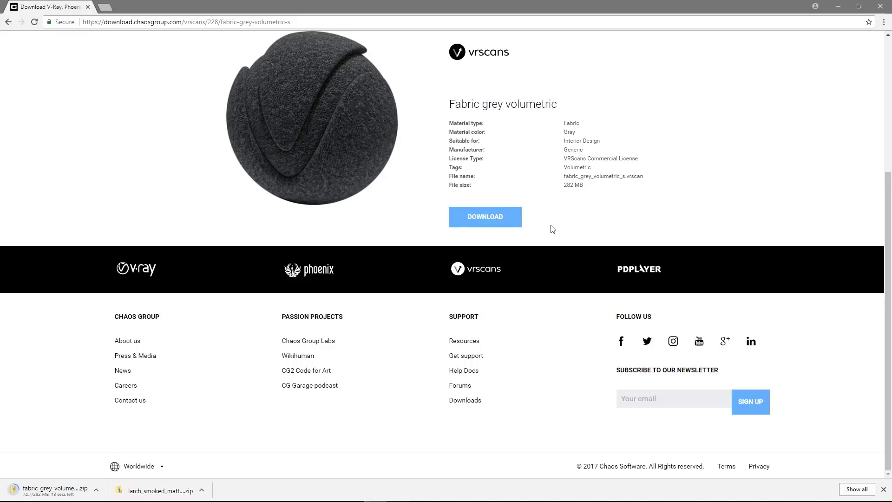
scroll(555, 232, "up", 4)
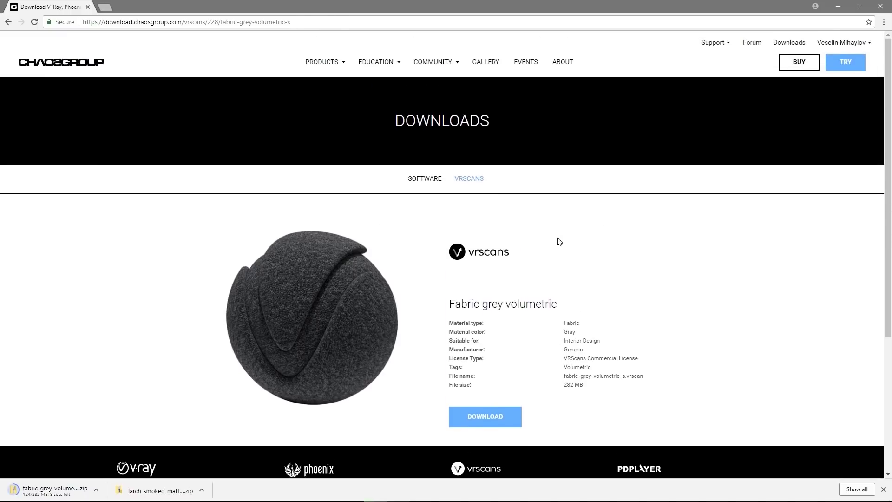
scroll(561, 252, "down", 1)
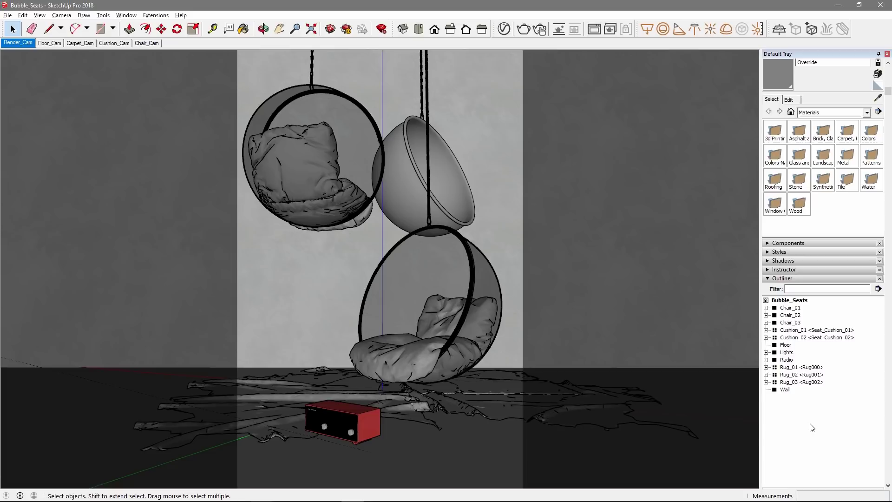
Switch to SketchUp, show the V-Ray frame buffer and change to the Floor_Cam scene.
left_click(522, 36)
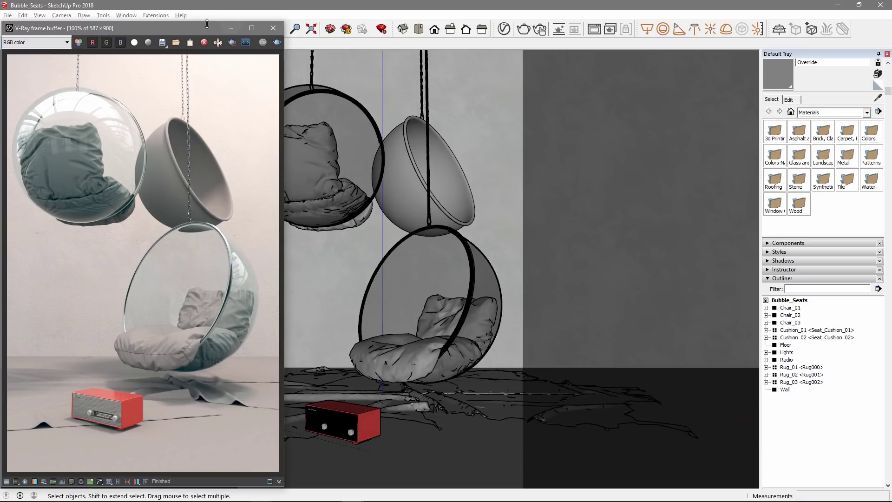
left_click_drag(207, 23, 209, 55)
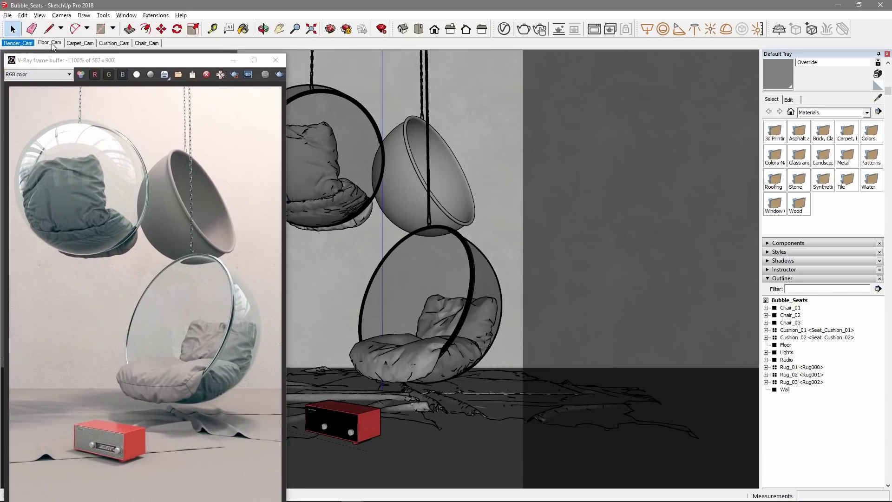
left_click(51, 43)
left_click_drag(125, 62, 124, 32)
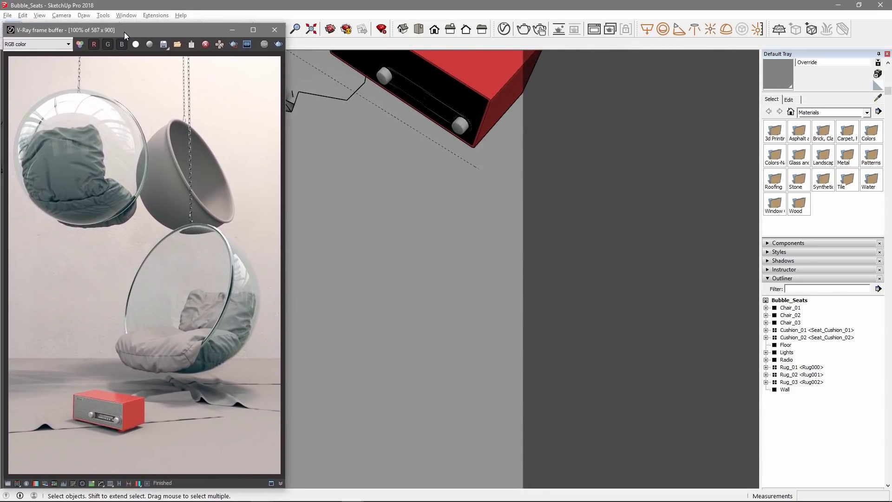
Create a new VRscan material in the V-Ray Asset Editor and load Larch_Smoked_Matte_1_S.vrscan into it.
left_click(505, 29)
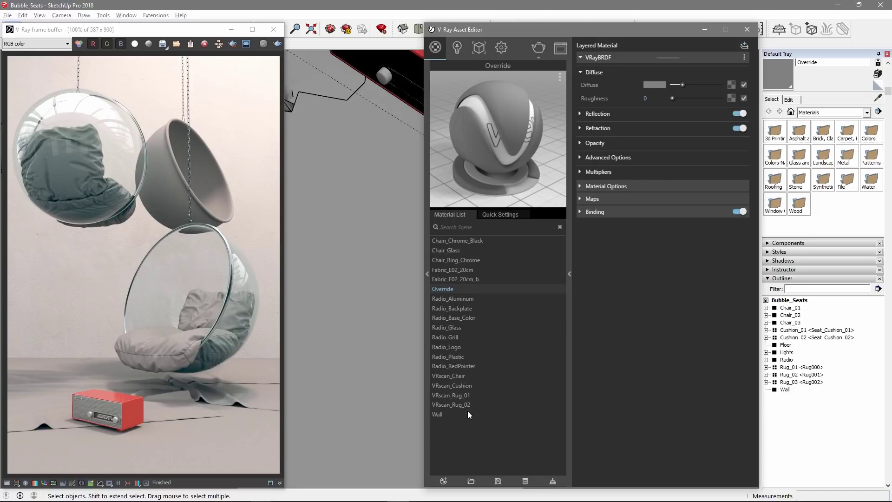
left_click(446, 480)
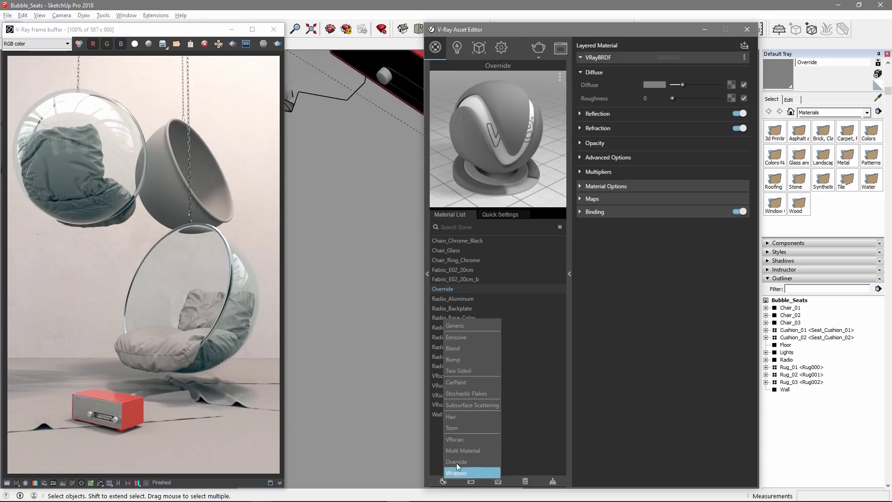
left_click(476, 440)
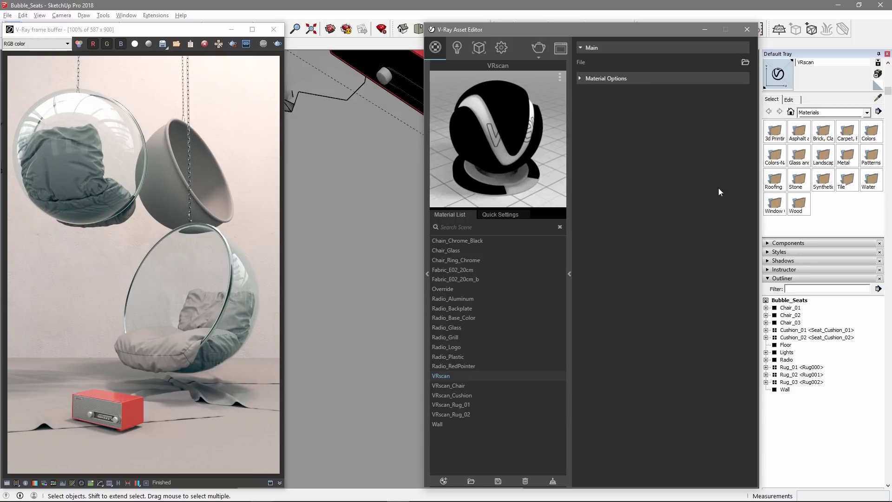
left_click(744, 62)
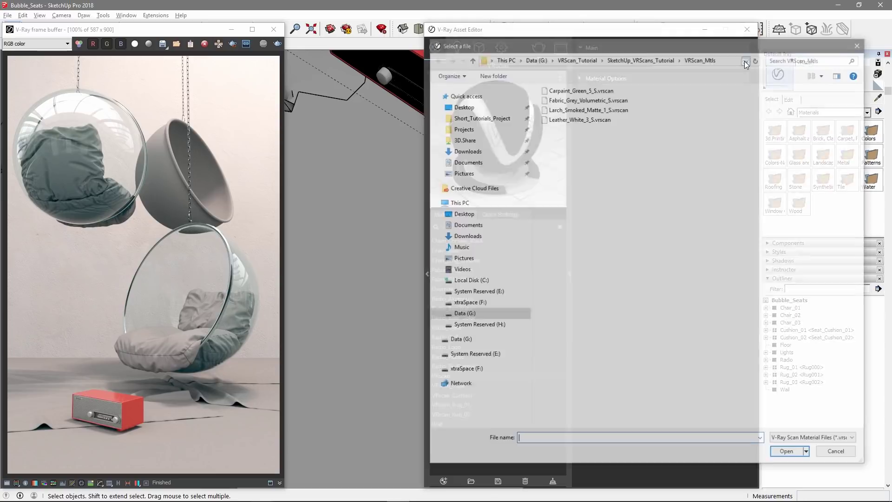
left_click(599, 109)
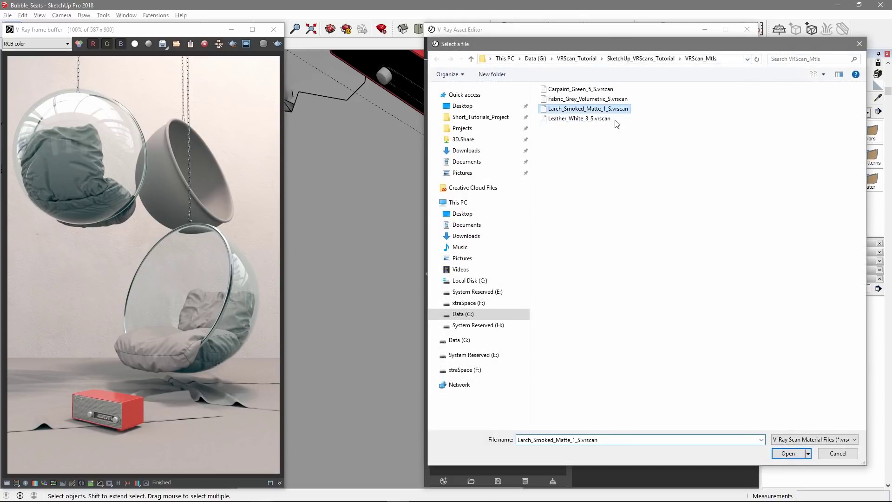
left_click(787, 454)
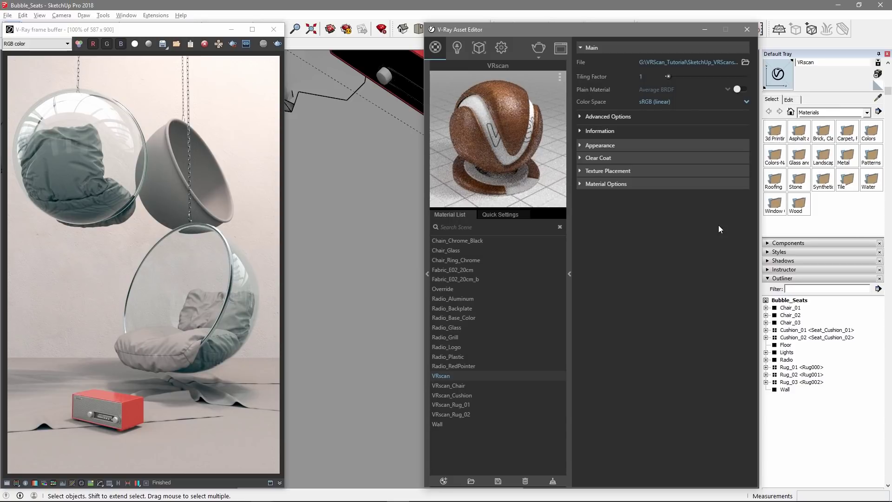
Select the Floor object and apply the new VRscan material to it.
left_click(773, 100)
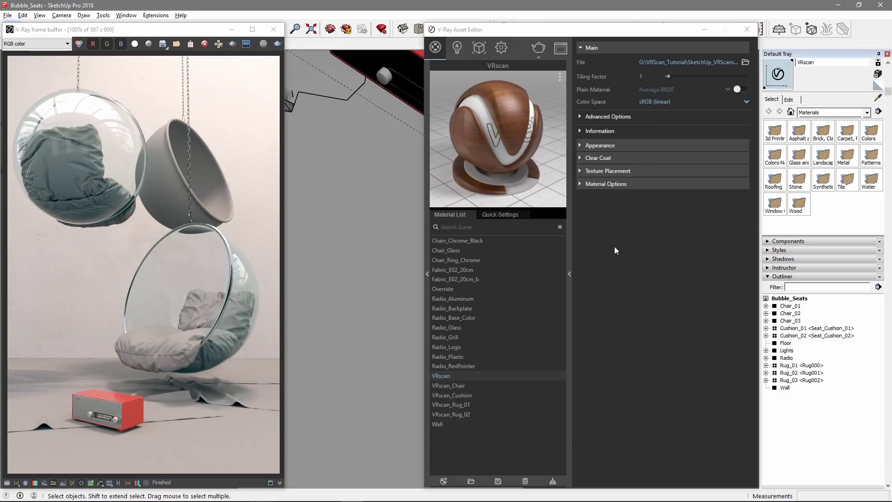
left_click(380, 320)
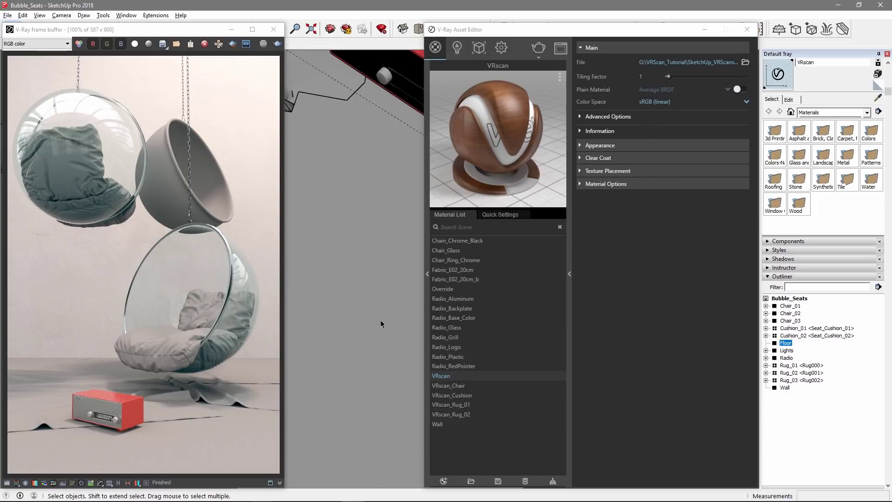
right_click(470, 374)
left_click(509, 392)
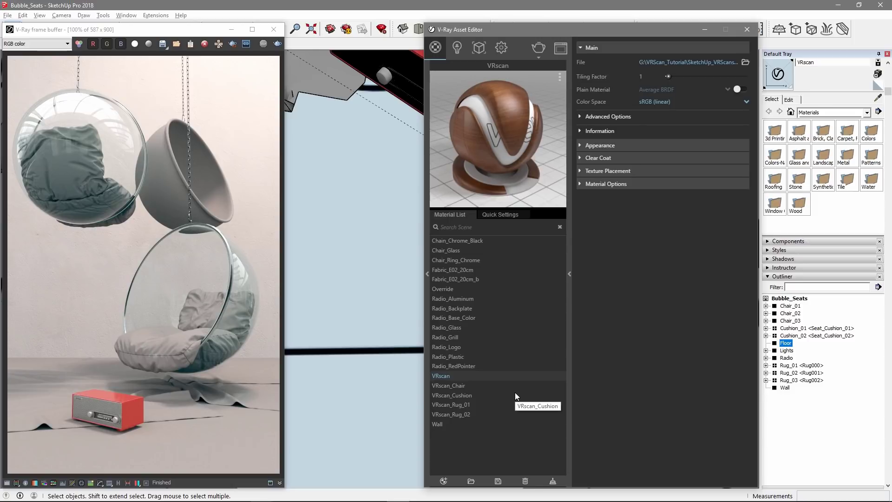
Rename the VRscan material as VRscan_Floor.
right_click(462, 376)
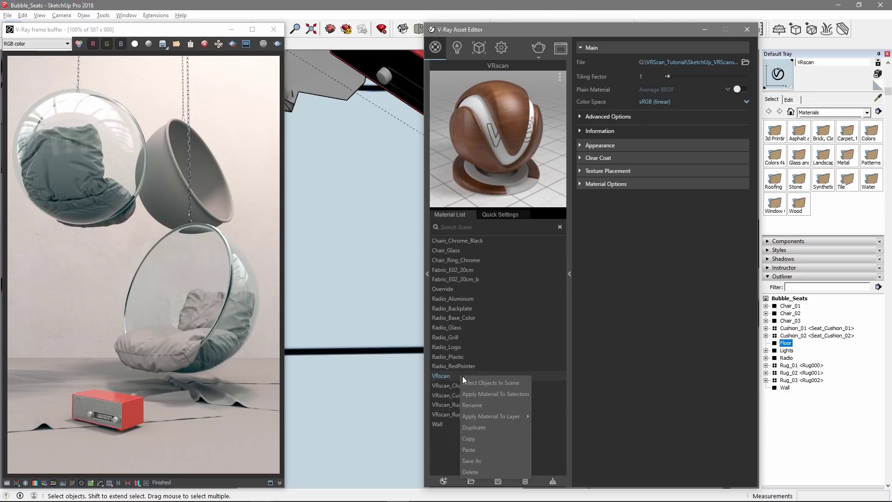
left_click(489, 404)
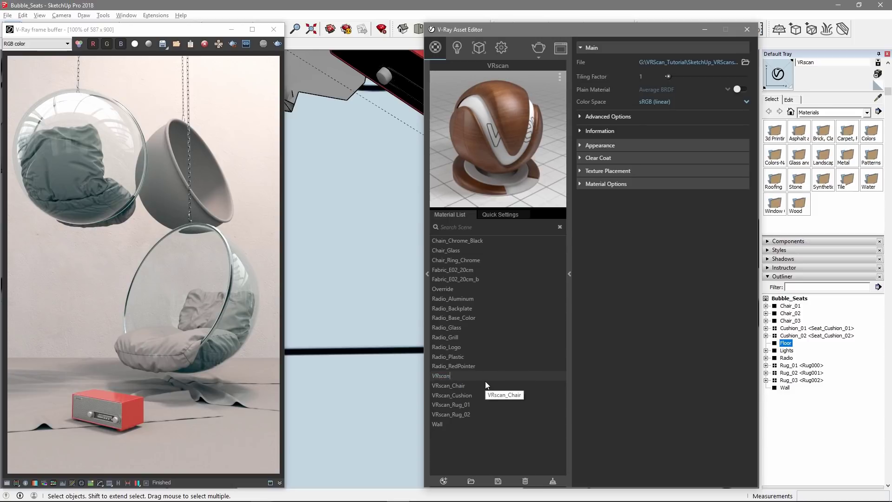
type("_Floor")
key("Return")
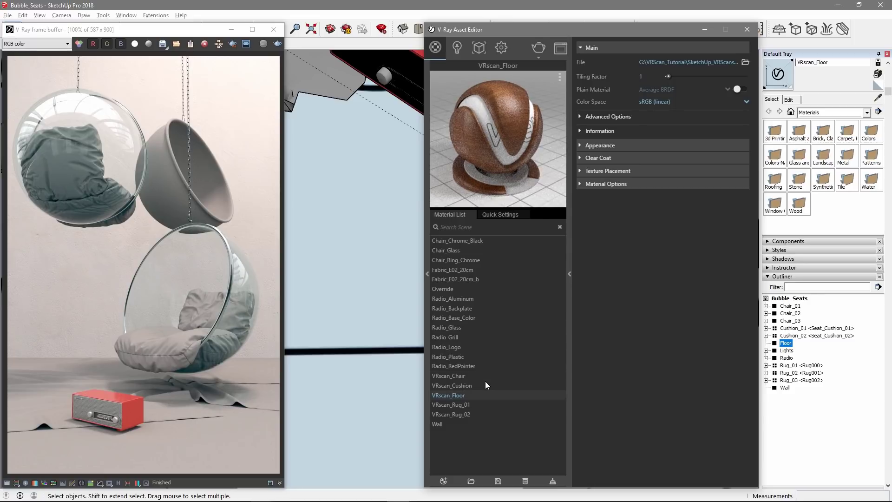
Render the floor, set the VRscan_Floor tiling factor to 5 and render again.
left_click(292, 45)
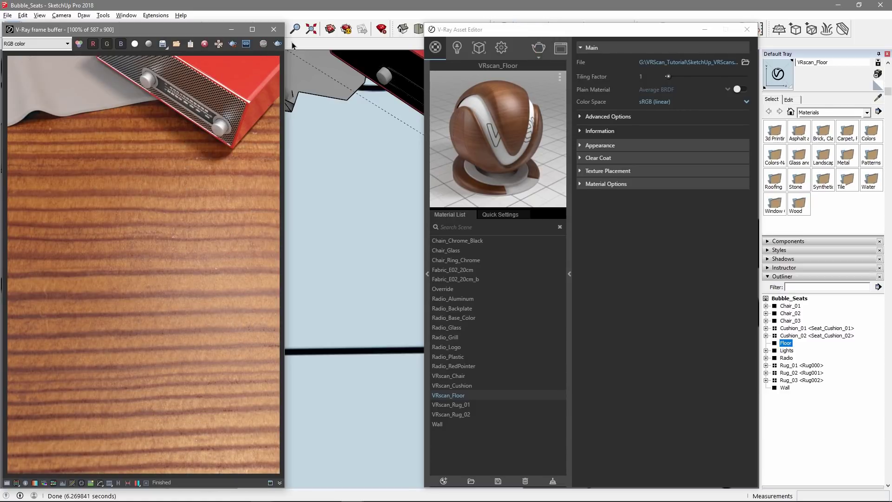
left_click_drag(668, 76, 672, 76)
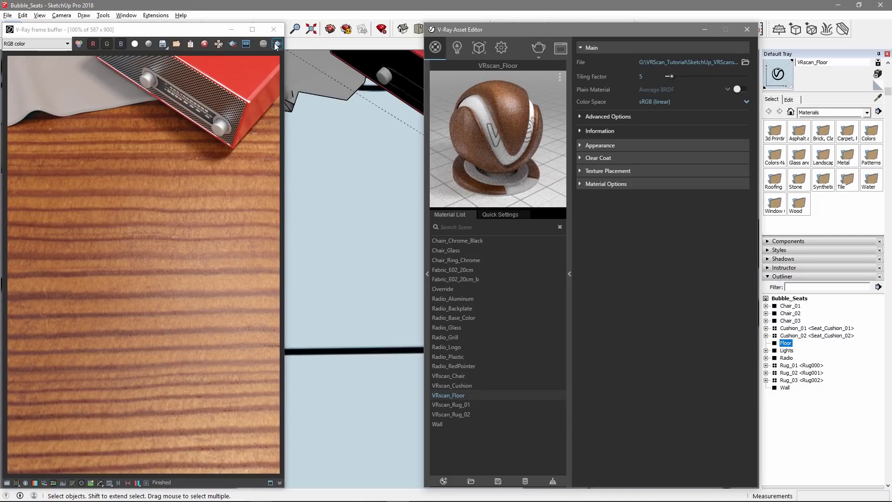
left_click(538, 48)
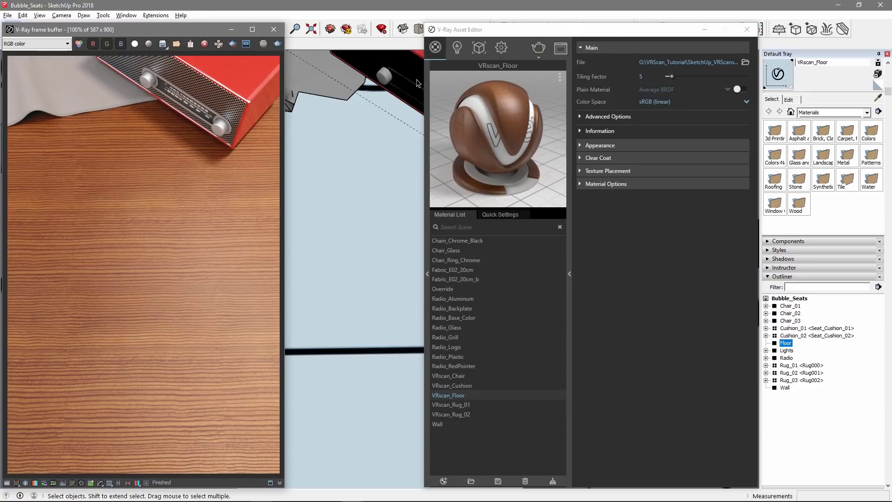
Review VRscan_Floor's advanced options and scan information, set its texture rotation to 90 degrees and re-render.
left_click(623, 116)
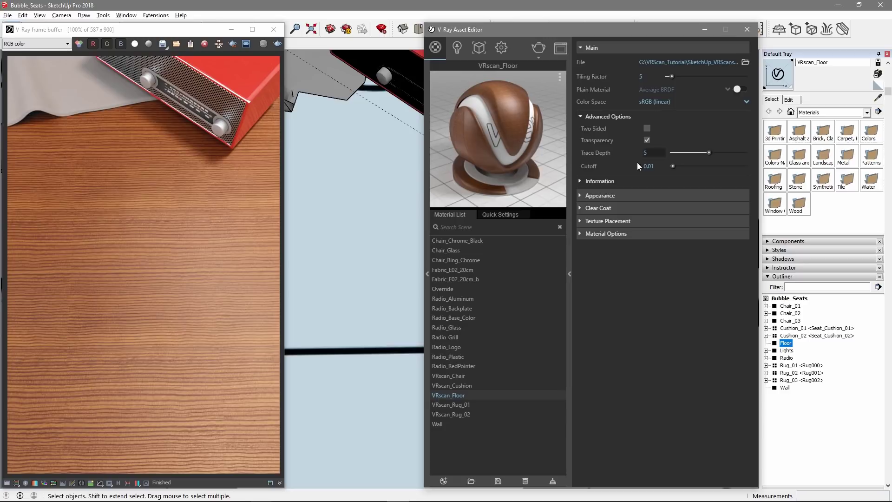
left_click(612, 182)
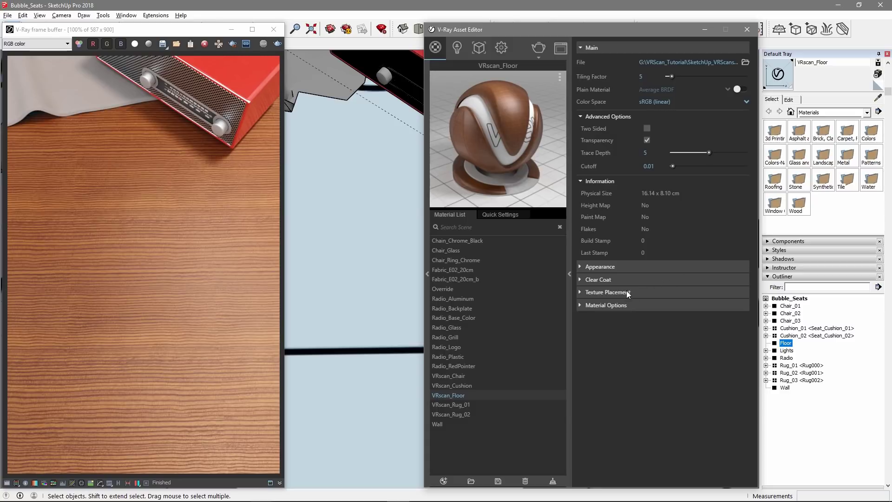
left_click(612, 293)
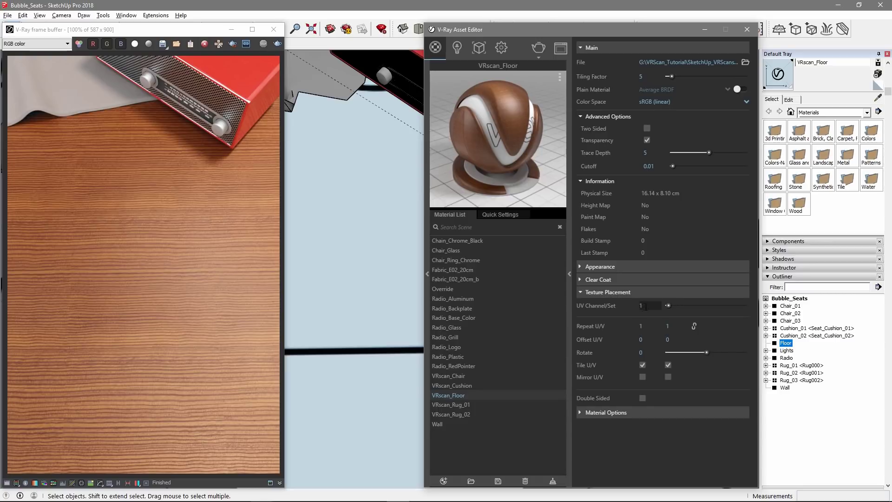
double_click(645, 306)
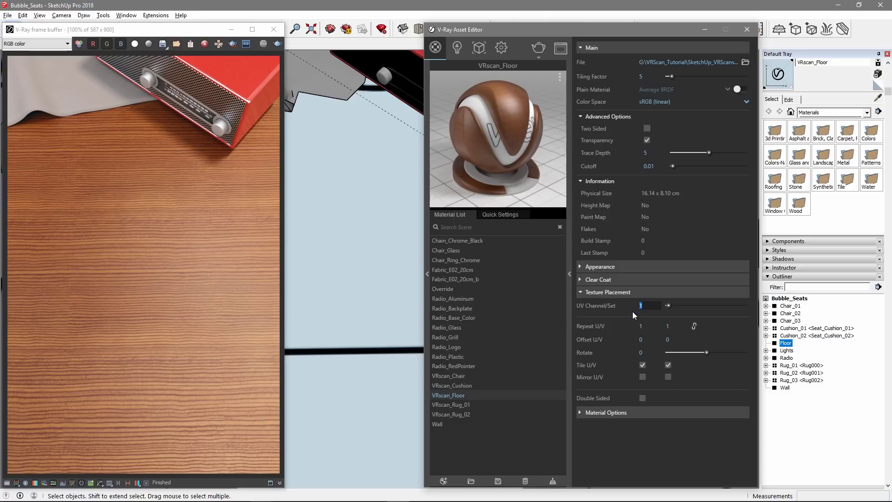
double_click(640, 353)
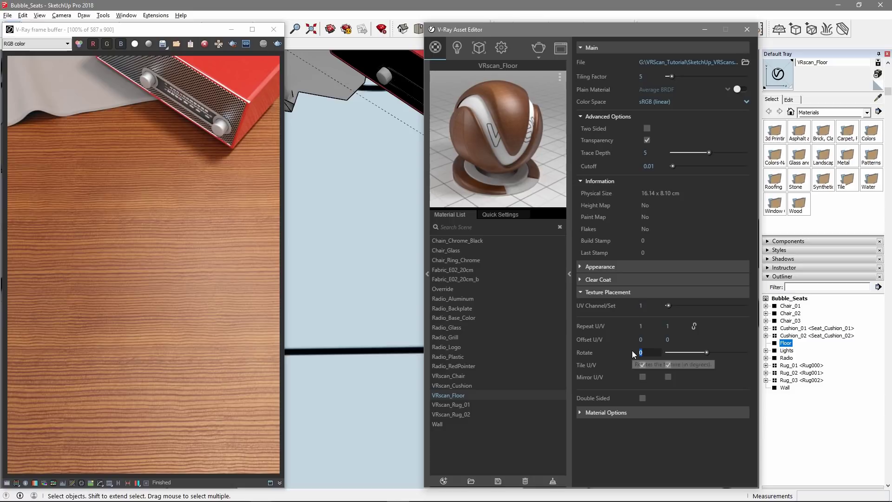
type("90")
key("Return")
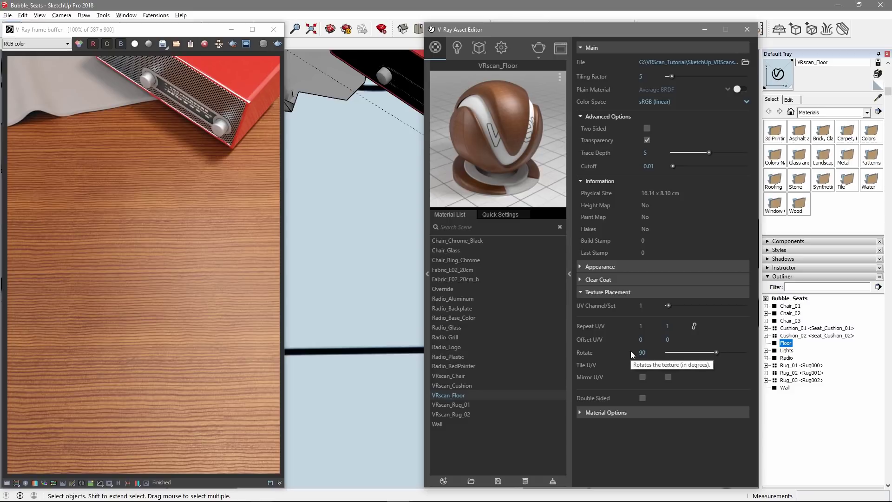
left_click(277, 43)
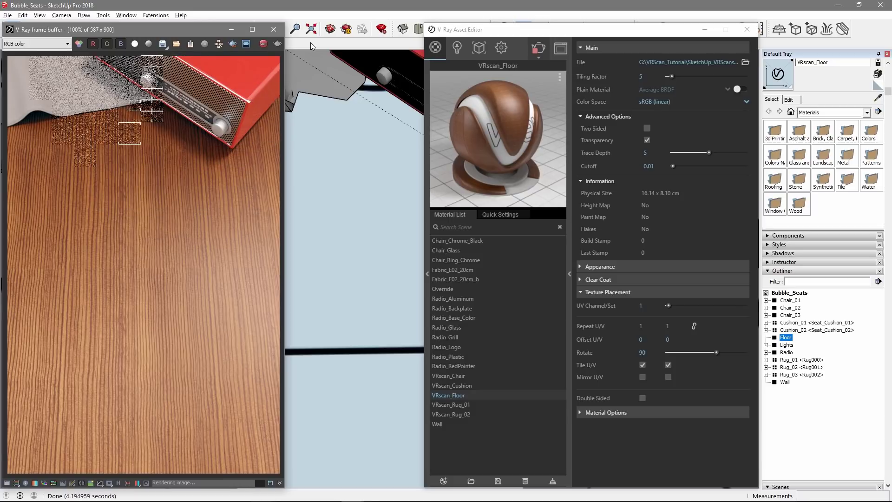
Lower VRscan_Floor's appearance gamma to about 0.7 and saturation to 0.2, and re-render the floor.
left_click(614, 266)
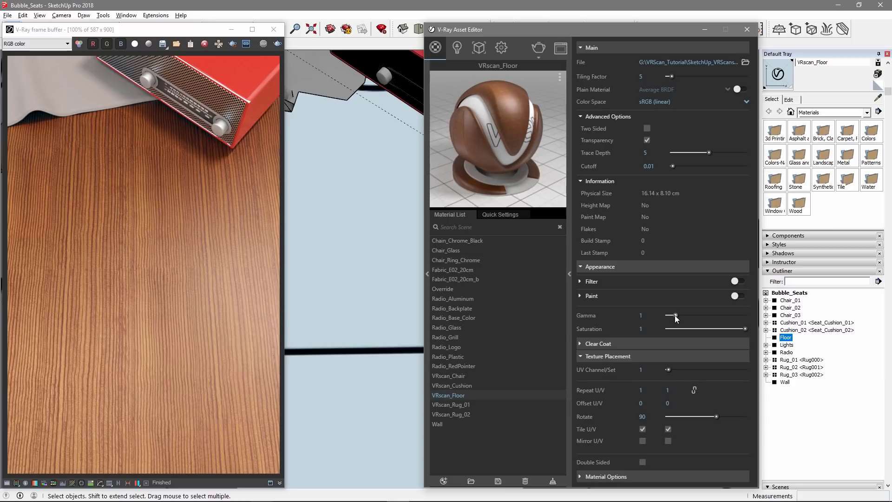
left_click_drag(675, 315, 673, 315)
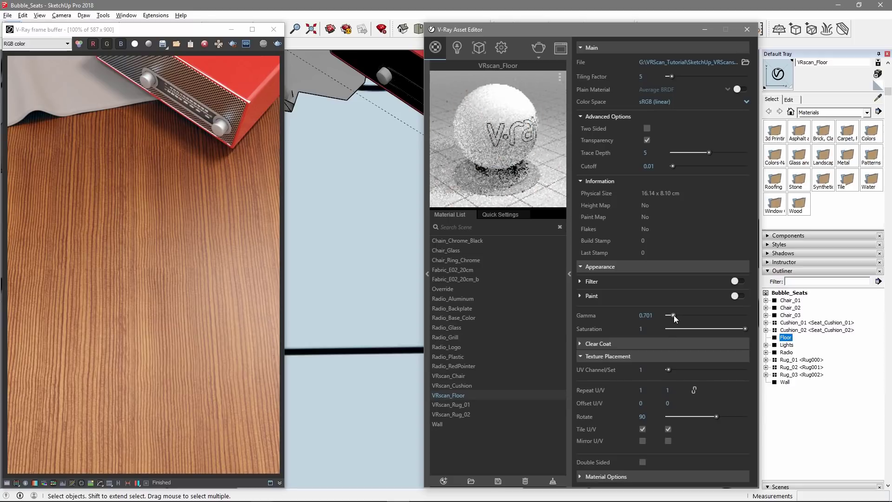
left_click_drag(744, 328, 683, 328)
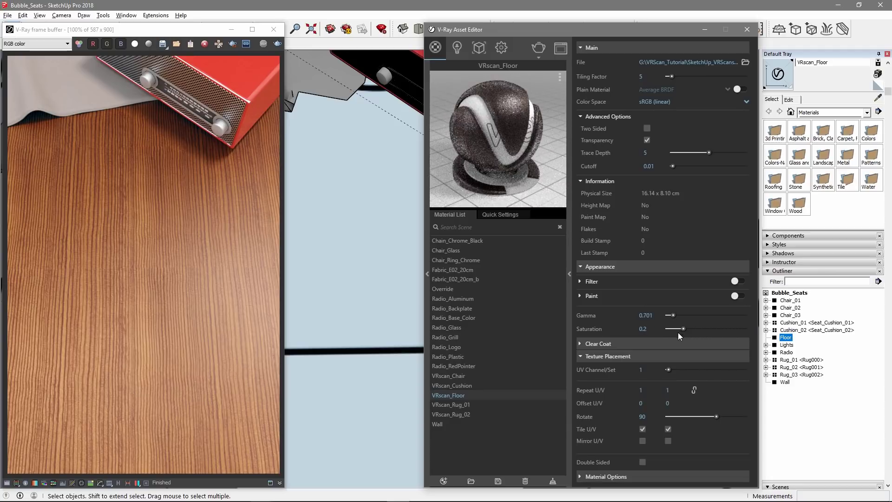
left_click(278, 44)
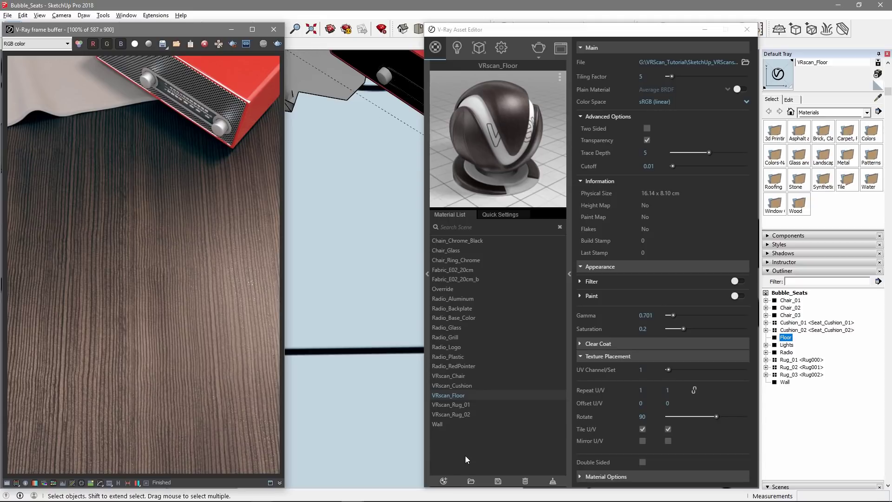
Create a new Bump material and load the PlanksBump image as its bump map.
left_click(443, 481)
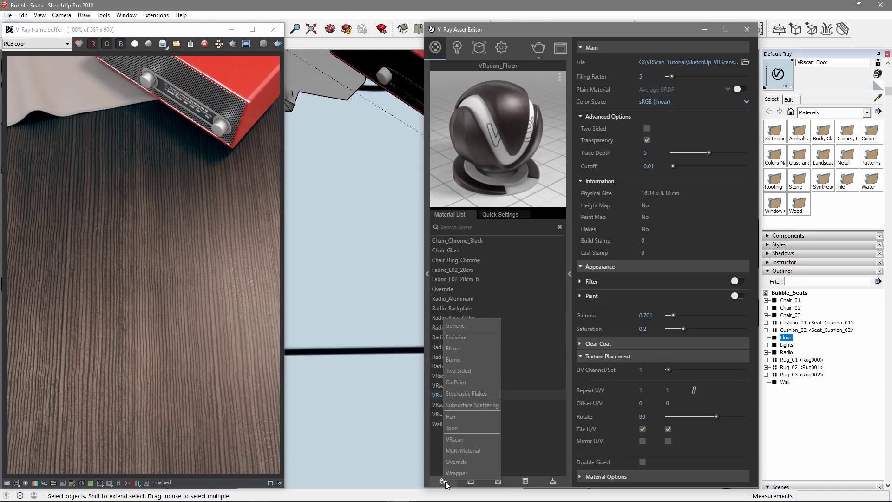
left_click(461, 360)
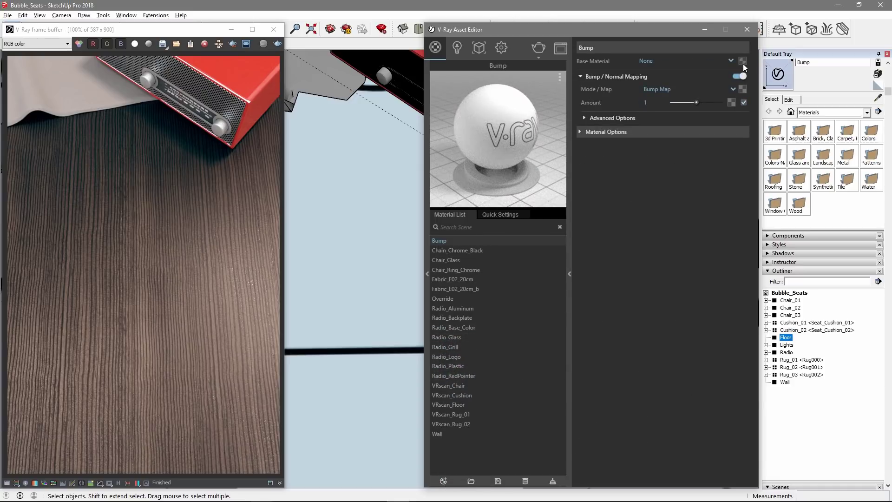
left_click(743, 89)
left_click(500, 62)
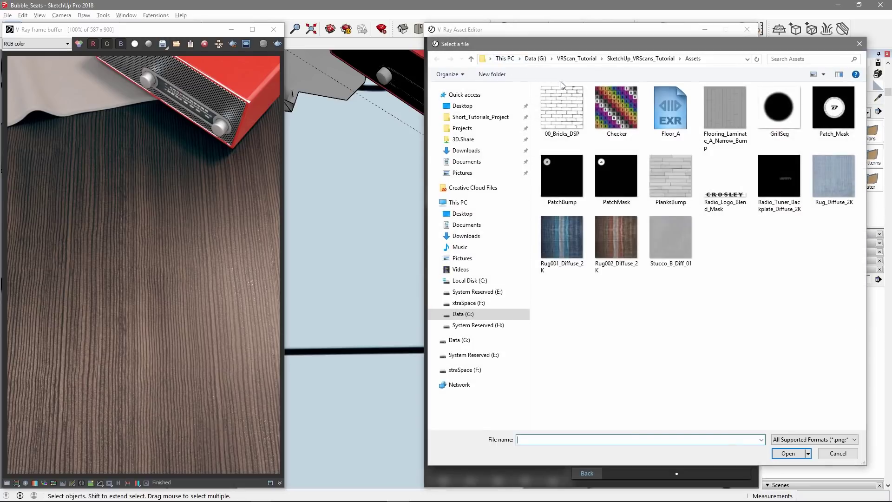
left_click(670, 176)
left_click(788, 453)
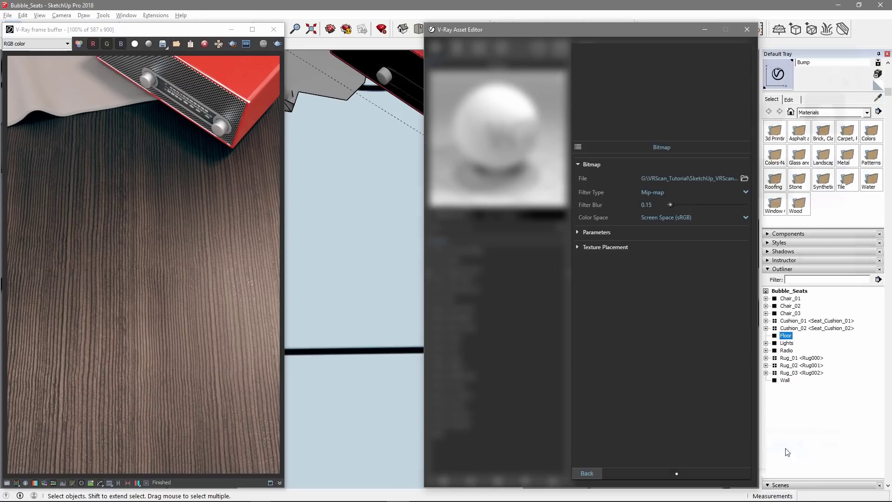
Rotate the planks bitmap 90 degrees in its texture placement and return to the Bump material settings.
left_click(605, 247)
left_click(644, 317)
type("90")
key("Return")
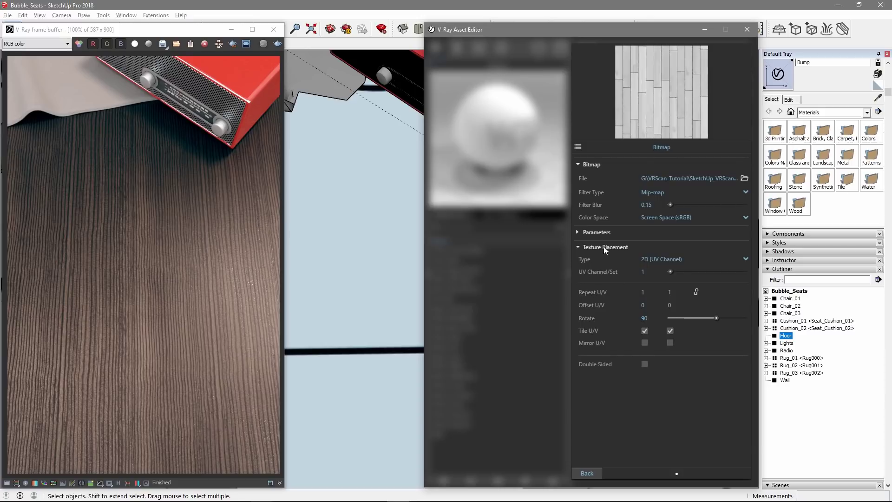
left_click(605, 247)
left_click(586, 472)
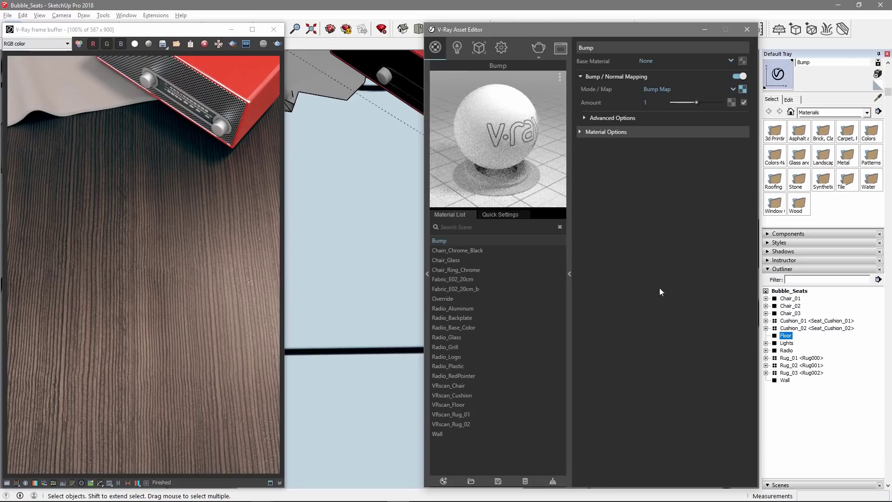
Set the Bump material's base material to VRscan_Floor and its bump amount to 0.5.
left_click(645, 62)
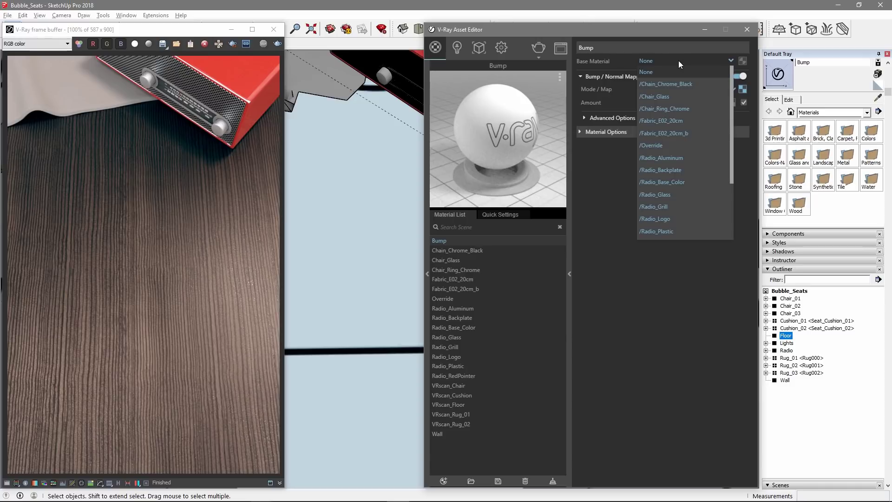
scroll(675, 163, "down", 3)
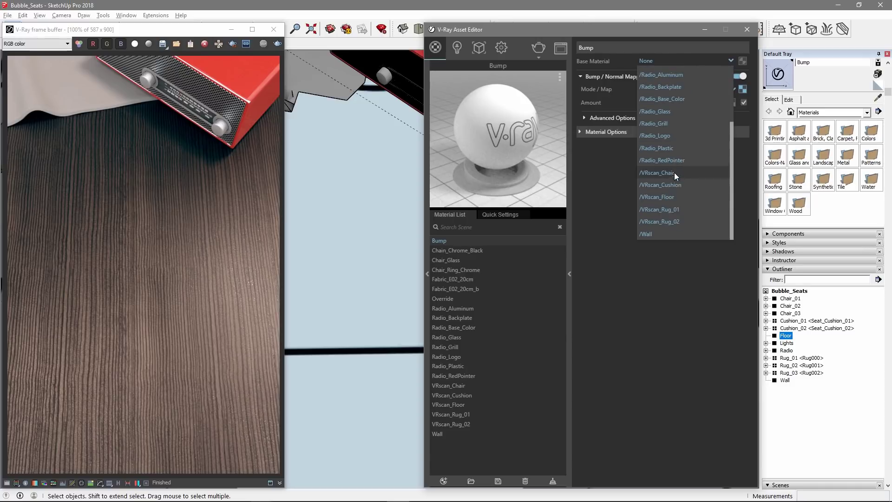
left_click(680, 196)
type("0.5")
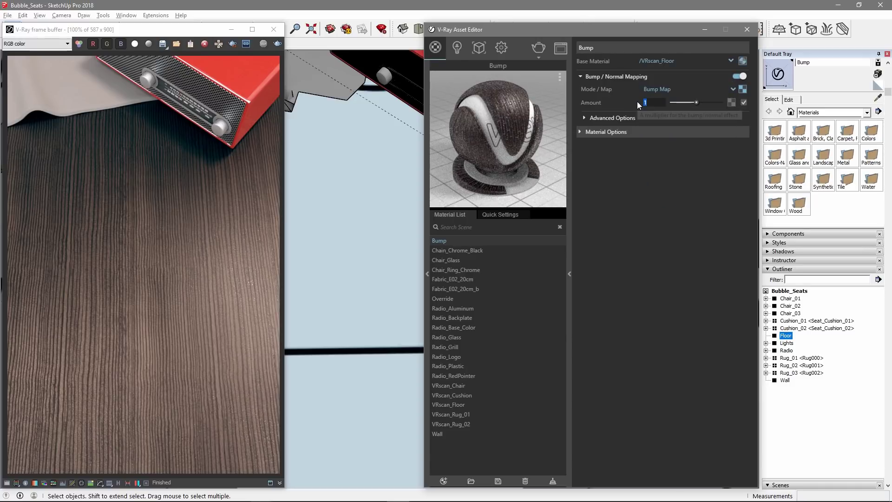
key("Return")
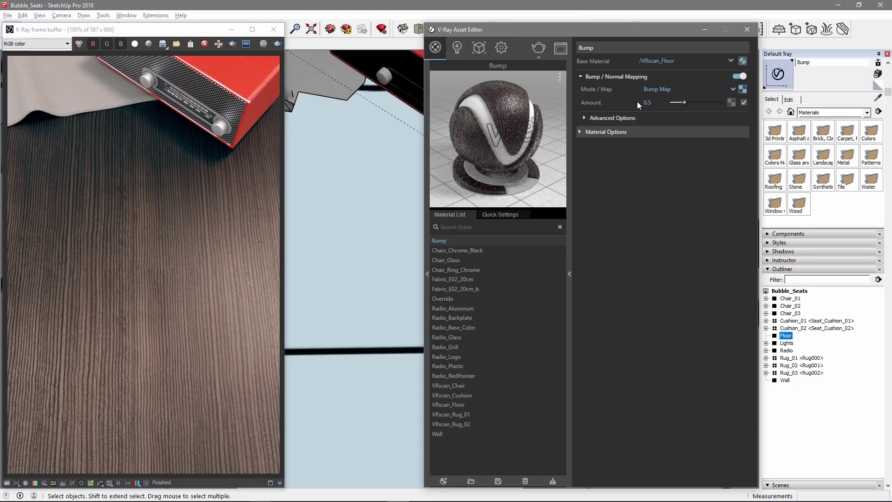
Apply the Bump material to the selected Floor object and re-render the view.
right_click(483, 239)
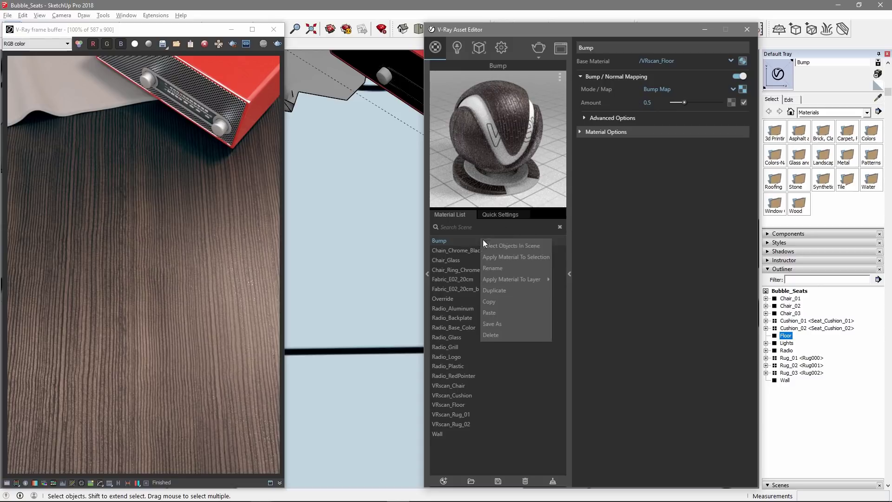
left_click(508, 254)
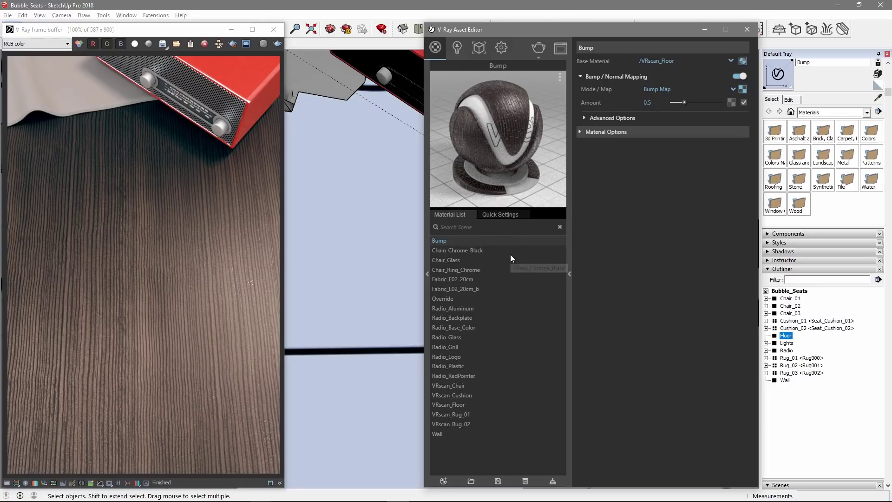
left_click(278, 44)
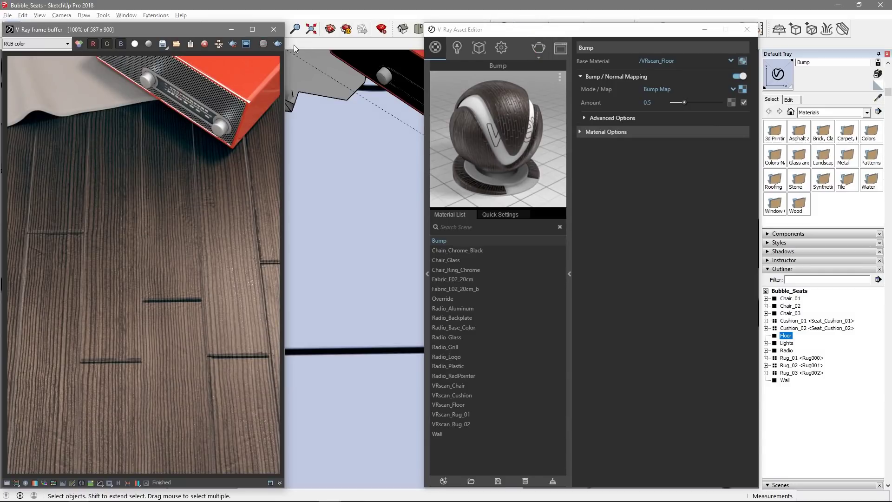
Change to the Carpet_Cam scene, show the V-Ray frame buffer again and render the rug view.
left_click(294, 45)
left_click(82, 44)
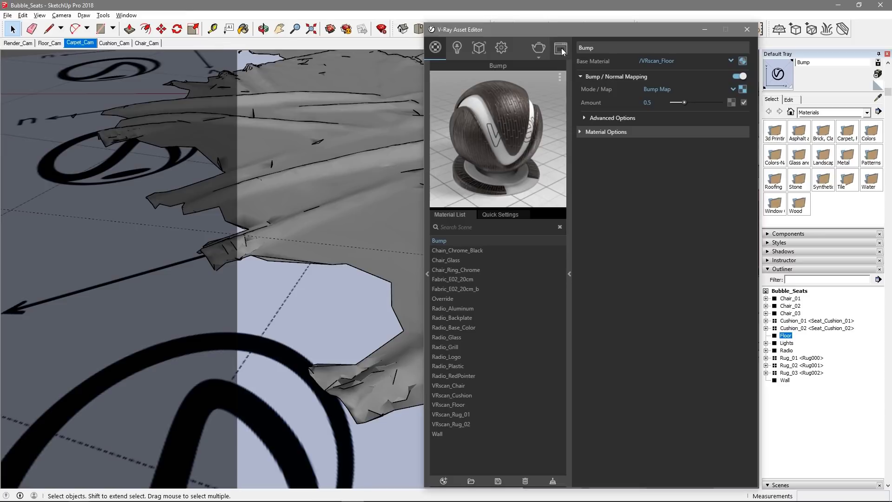
key("alt+Tab")
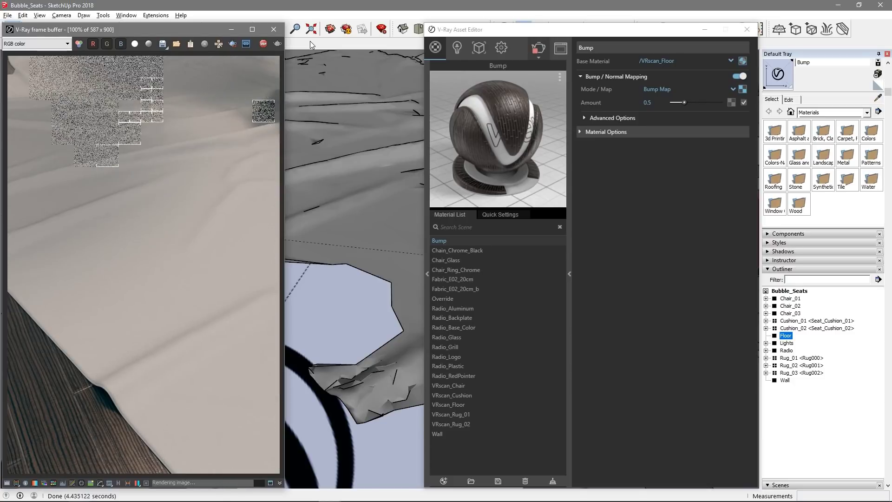
Create a new VRscan material and load Fabric_Grey_Volumetric_S.vrscan from the VRScan_Mtls folder.
left_click(443, 481)
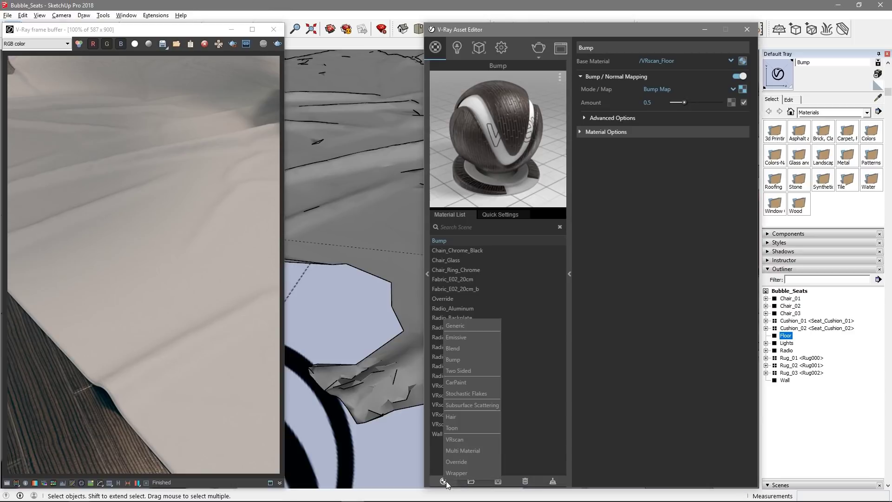
left_click(477, 445)
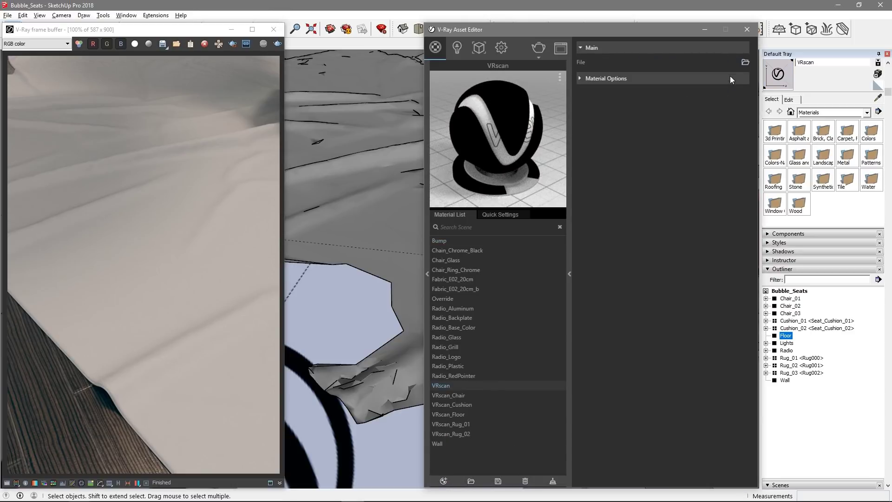
left_click(745, 61)
double_click(564, 116)
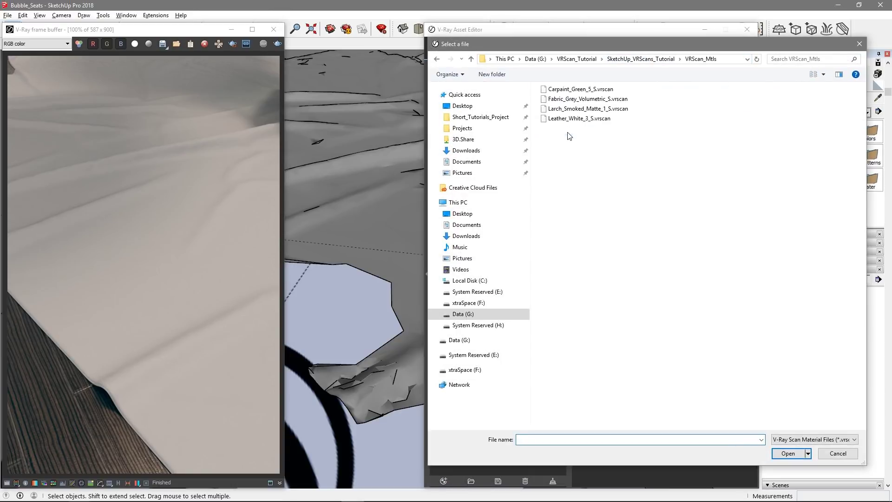
left_click(587, 99)
left_click(788, 452)
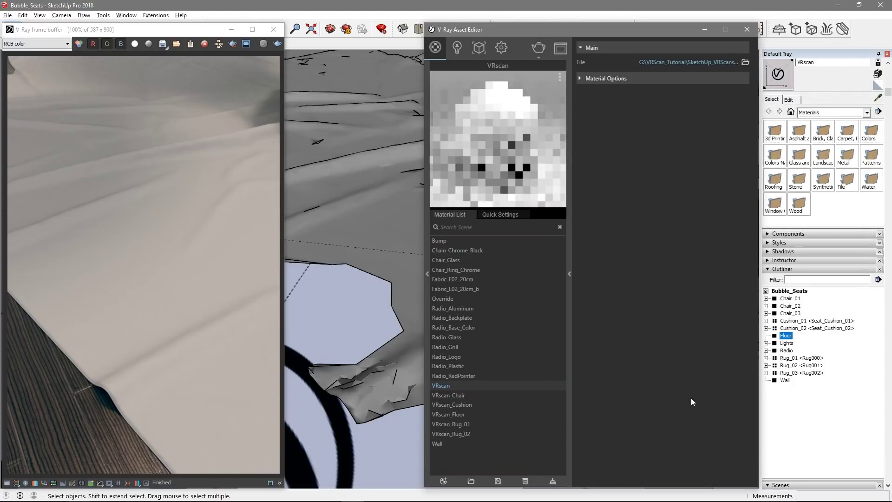
Apply the new VRscan material to the Rug_03 object and rename the material VRscan_Rug_03.
left_click(386, 230)
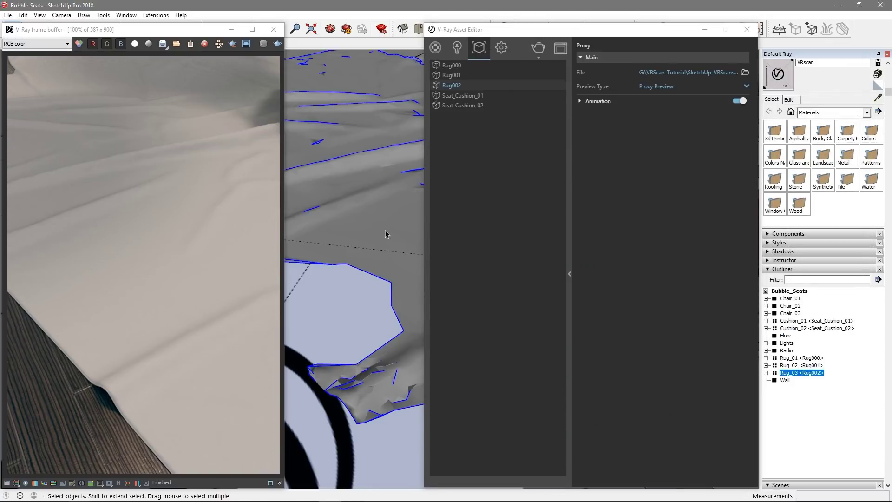
left_click(435, 48)
right_click(465, 385)
left_click(471, 395)
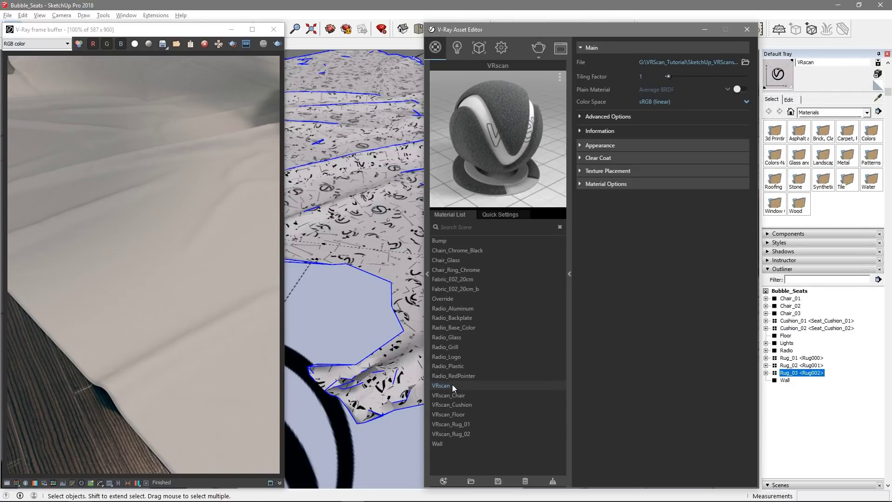
double_click(453, 385)
type("_Rug_03")
key("Return")
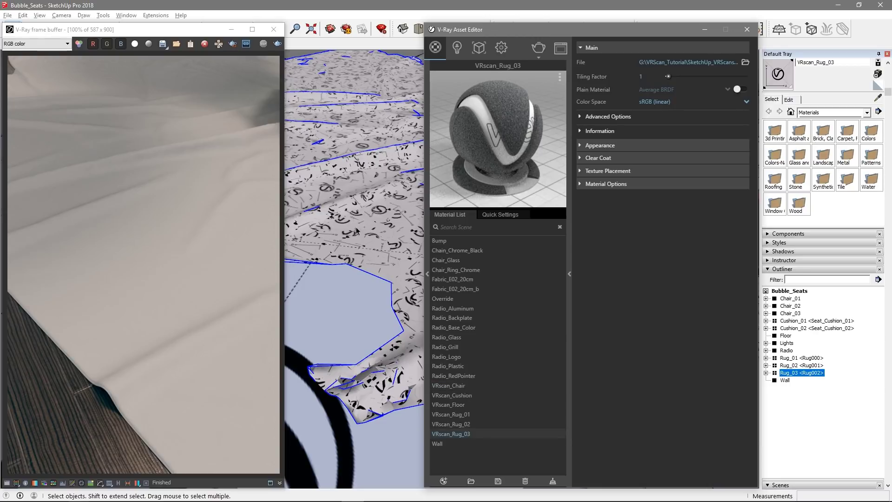
Render the rug, set the VRscan_Rug_03 tiling factor to 10 and render again.
left_click(278, 44)
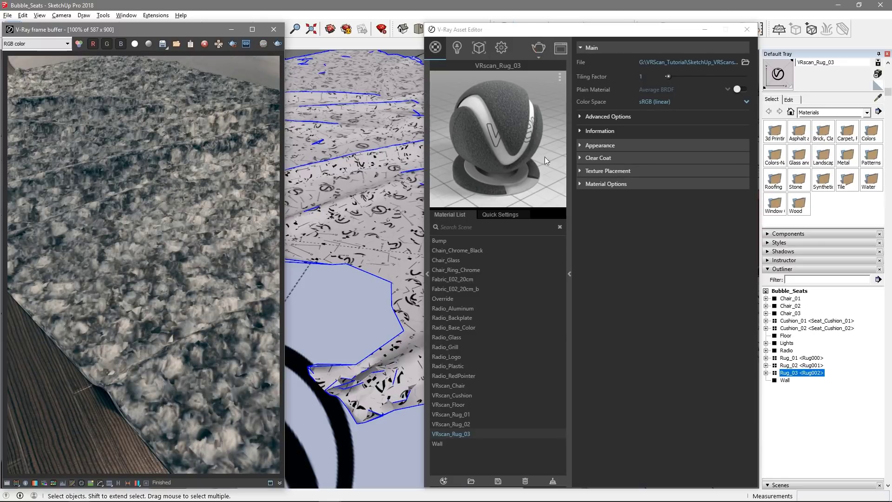
left_click_drag(672, 76, 676, 76)
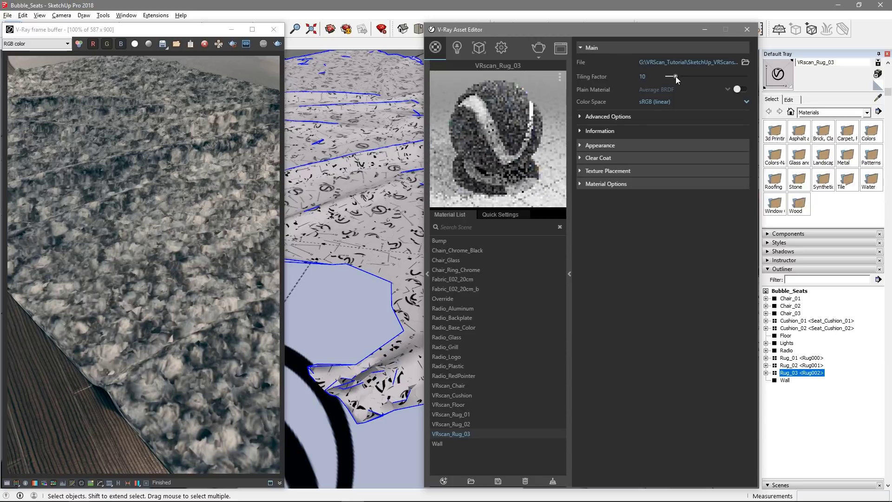
left_click(280, 44)
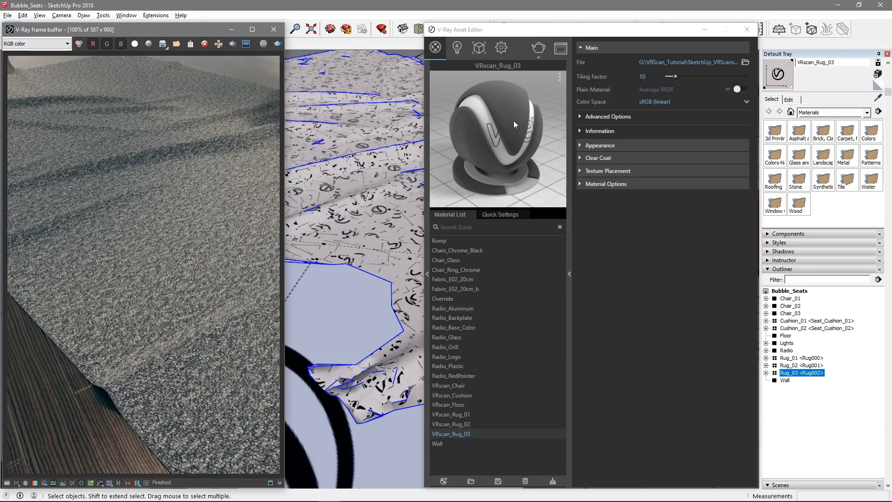
Enable Paint in the appearance settings of VRscan_Rug_03 and choose a muted blue paint color.
left_click(619, 146)
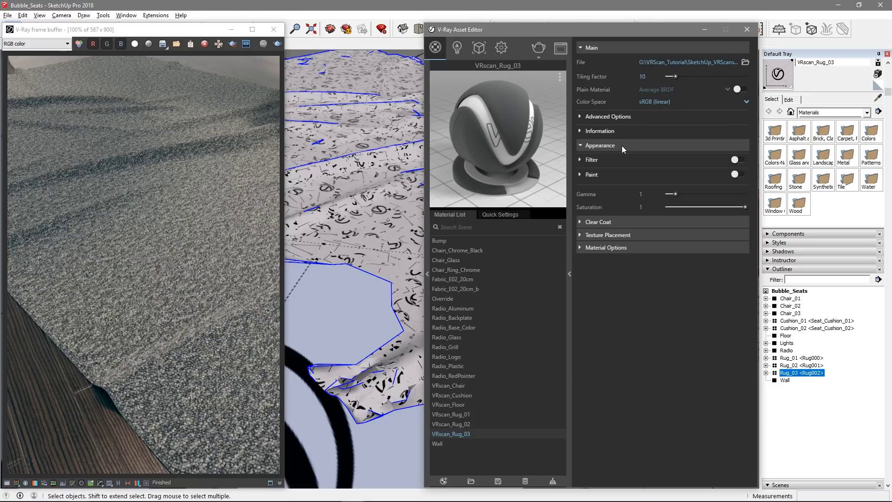
left_click(601, 159)
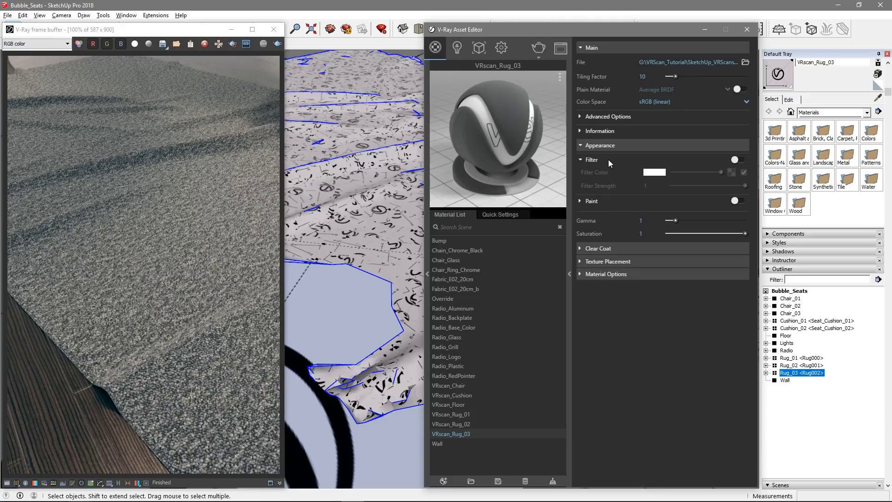
left_click(607, 159)
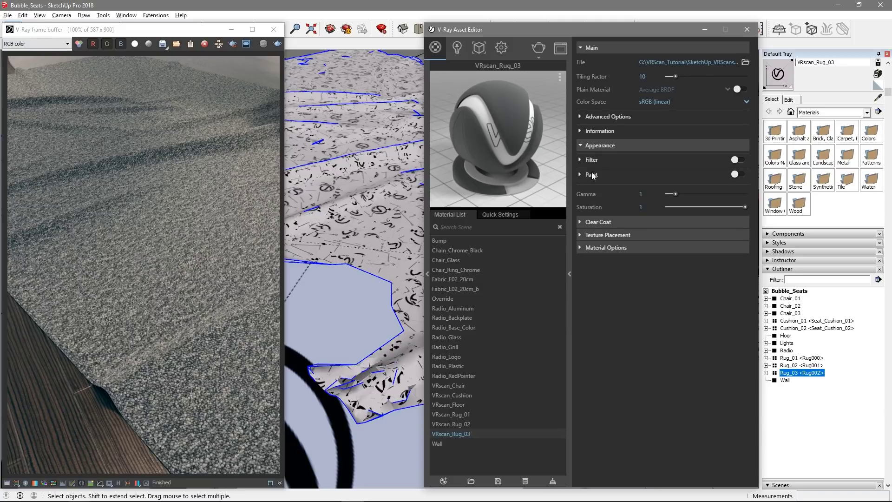
left_click(603, 175)
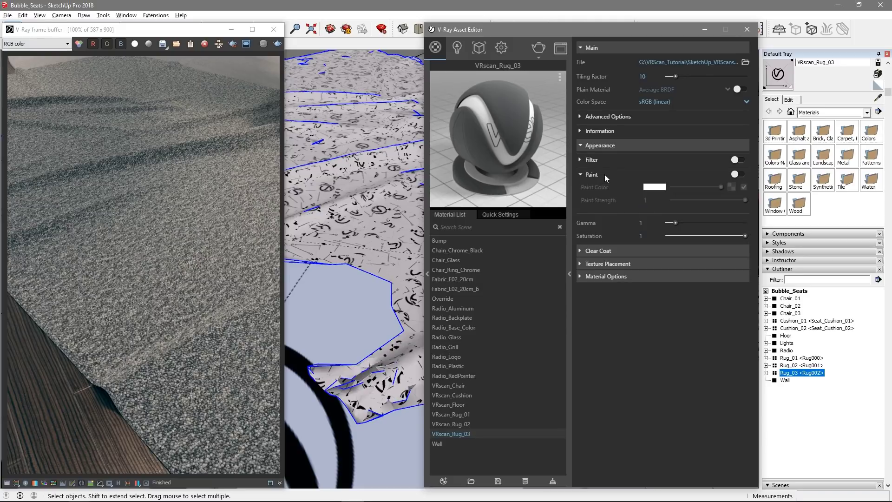
left_click(742, 175)
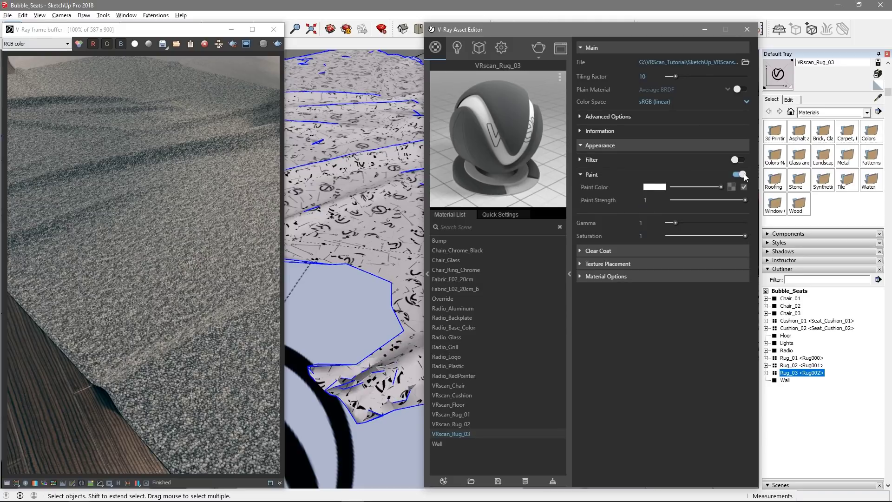
left_click(654, 187)
left_click(260, 303)
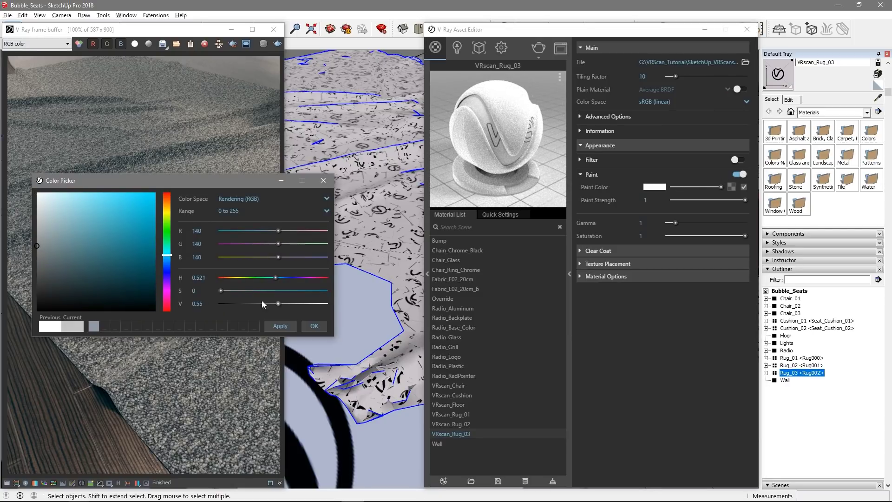
left_click(92, 281)
left_click(314, 326)
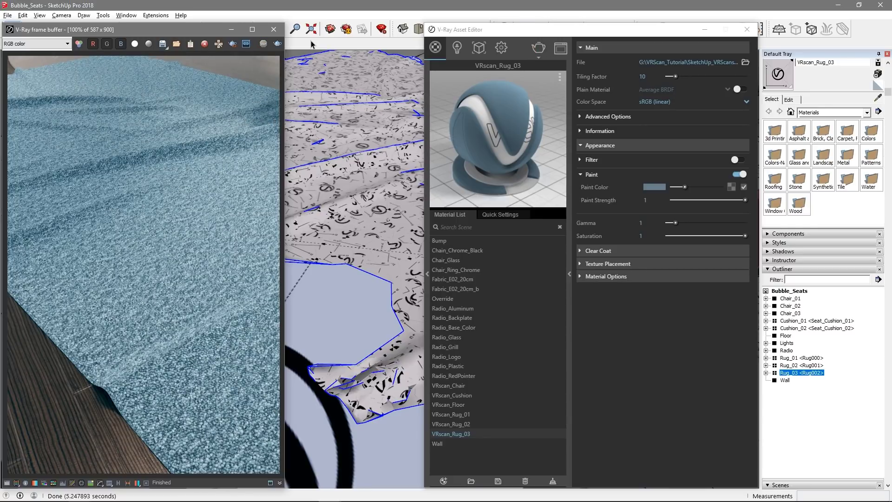
Load the Rug002_Diffuse_2K bitmap from the Assets folder as the paint color texture of VRscan_Rug_03 and re-render.
left_click(731, 188)
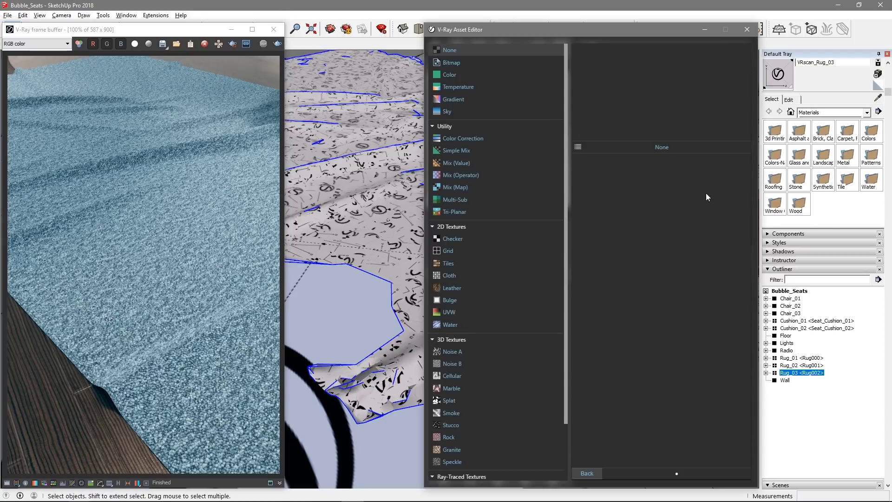
left_click(463, 62)
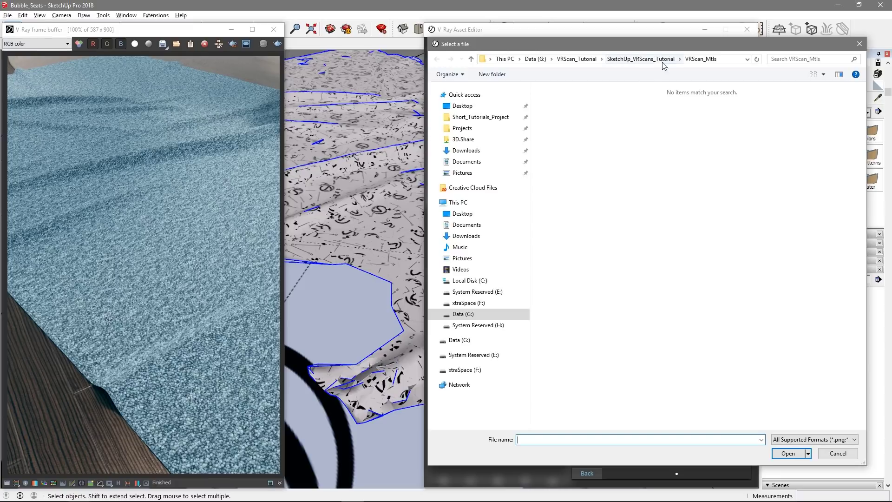
left_click(641, 58)
double_click(568, 101)
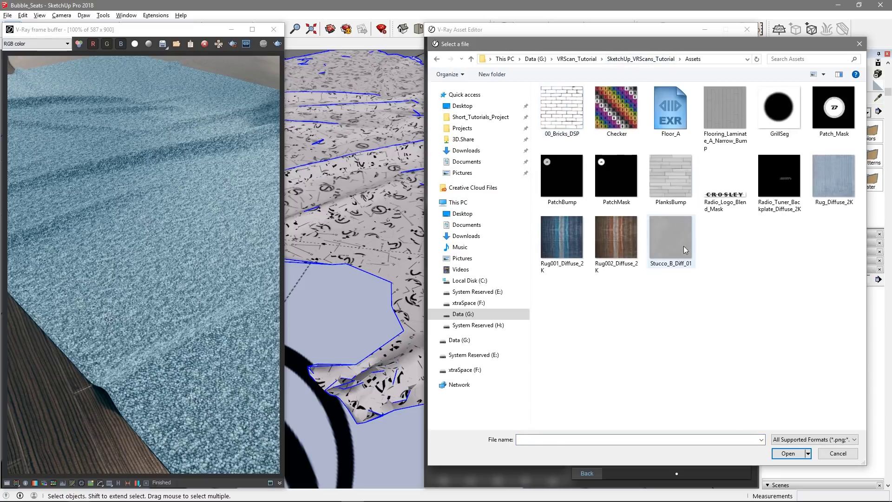
left_click(617, 246)
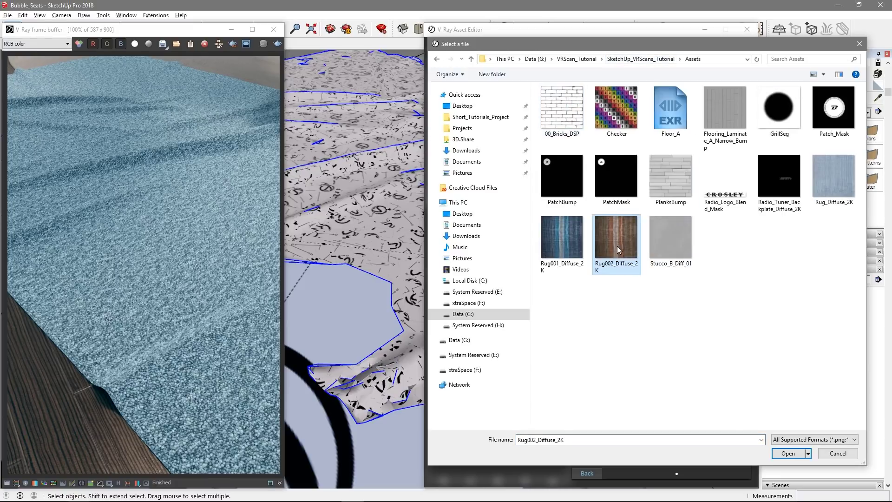
left_click(777, 451)
left_click(586, 473)
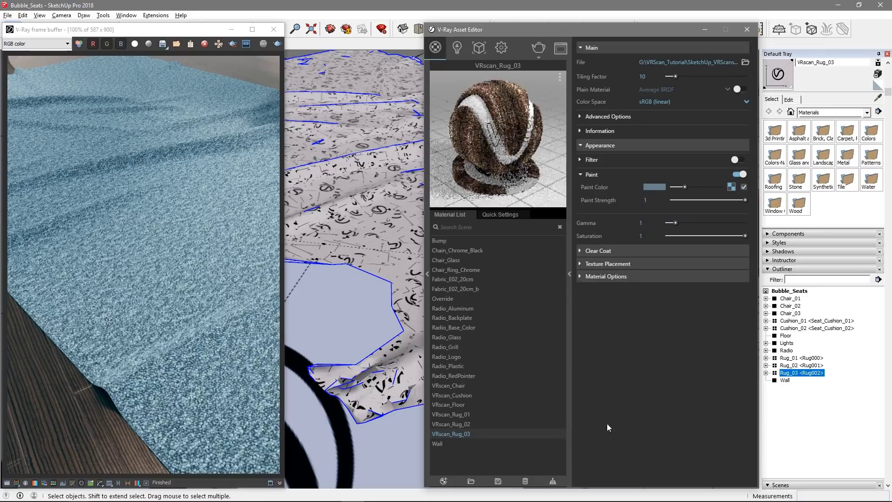
left_click(277, 44)
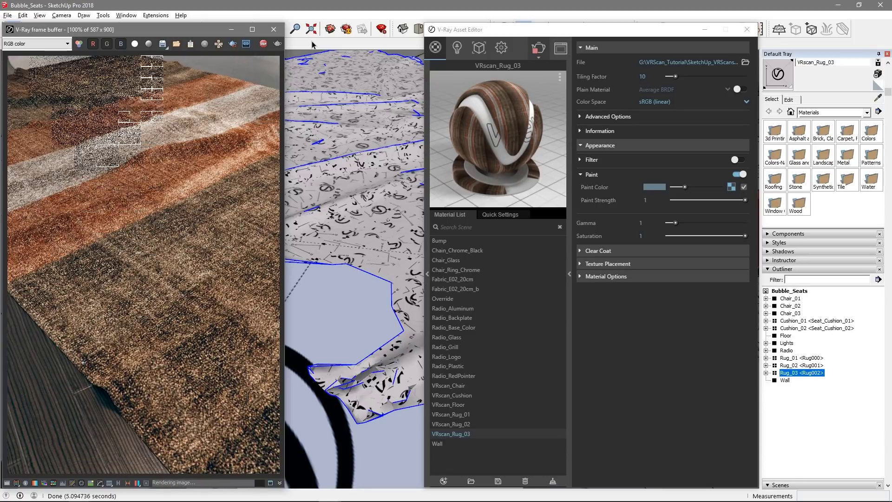
Apply the VRscan_Rug_02 material to the Rug_02 object.
left_click(464, 425)
left_click(801, 365)
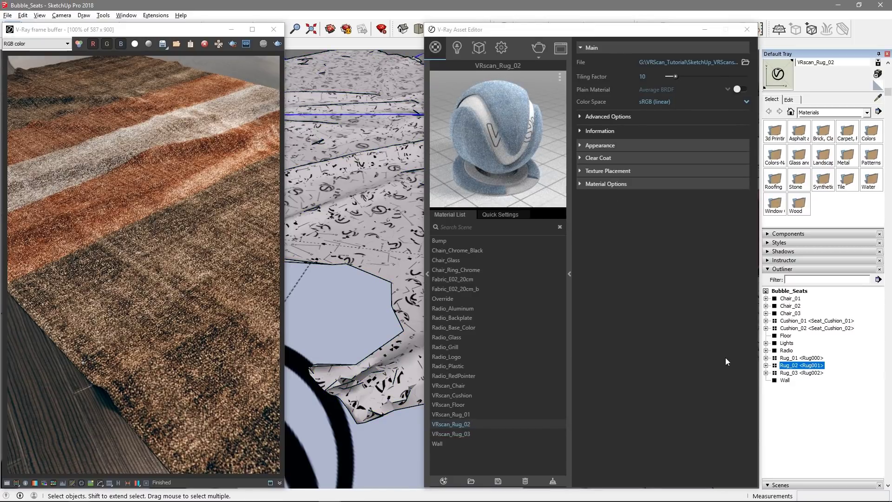
right_click(474, 425)
left_click(500, 352)
Apply the VRscan_Rug_01 material to the Rug_01 object.
left_click(801, 357)
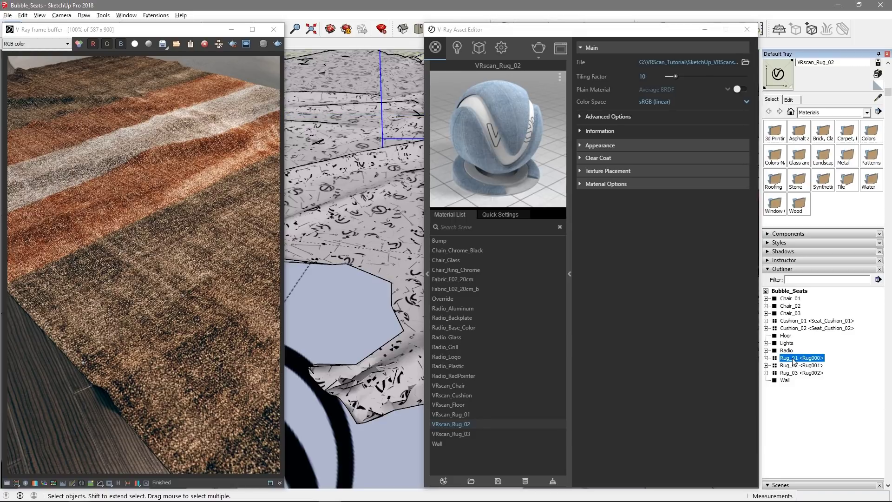
left_click(461, 413)
right_click(470, 415)
left_click(506, 339)
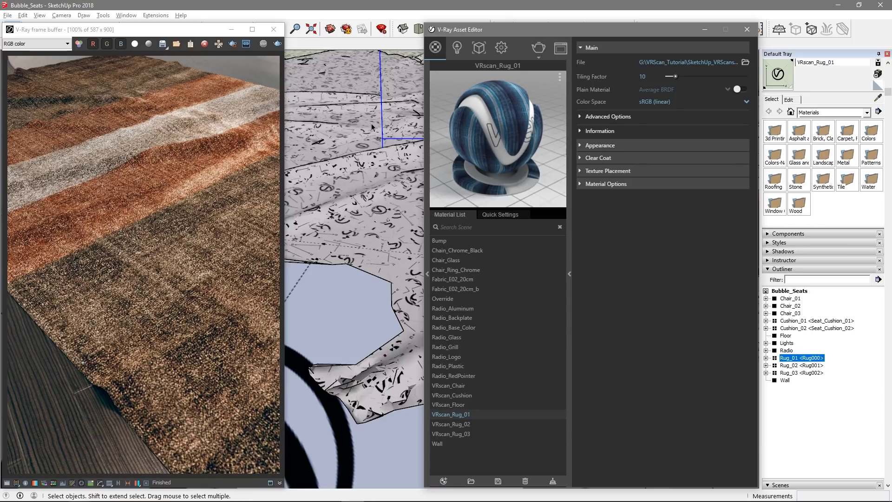
Select the VRscan_Cushion material and change to the Cushion_Cam scene.
left_click(476, 396)
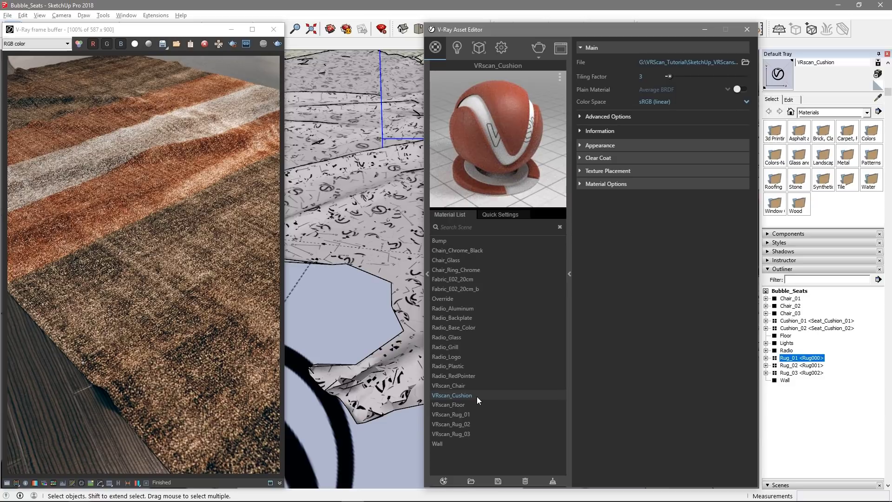
left_click(350, 88)
left_click(118, 43)
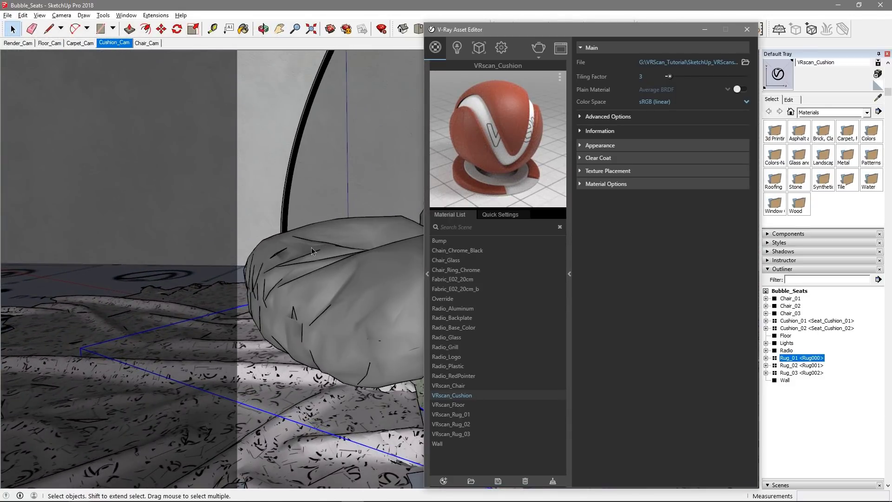
Apply the VRscan_Cushion material to Cushion_01 and Cushion_02, show the V-Ray frame buffer and render the cushion view.
left_click(362, 319)
left_click(435, 48)
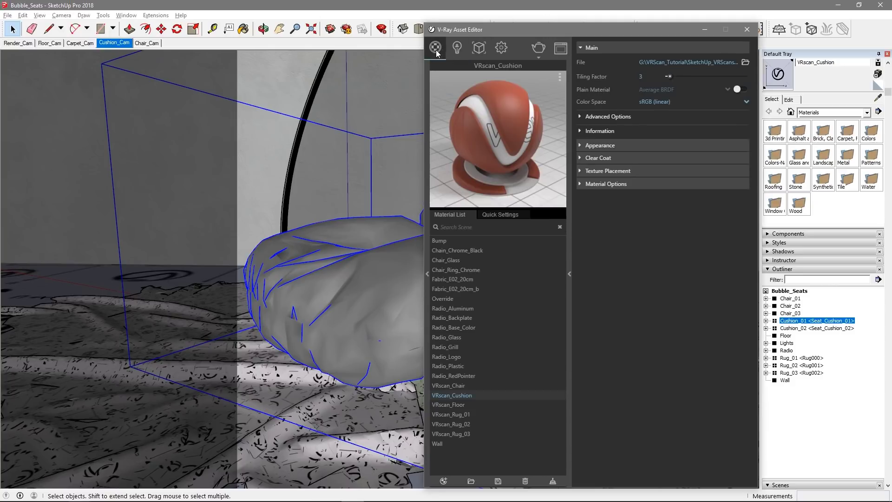
right_click(480, 393)
left_click(503, 317)
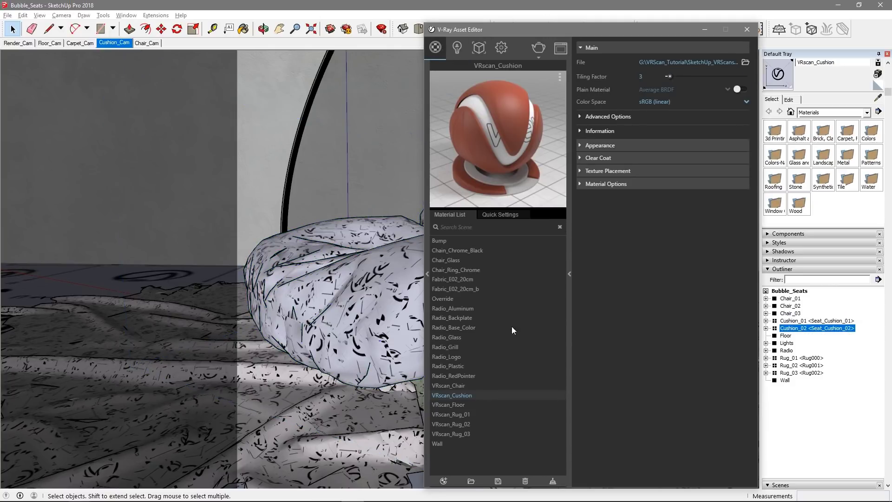
left_click(560, 47)
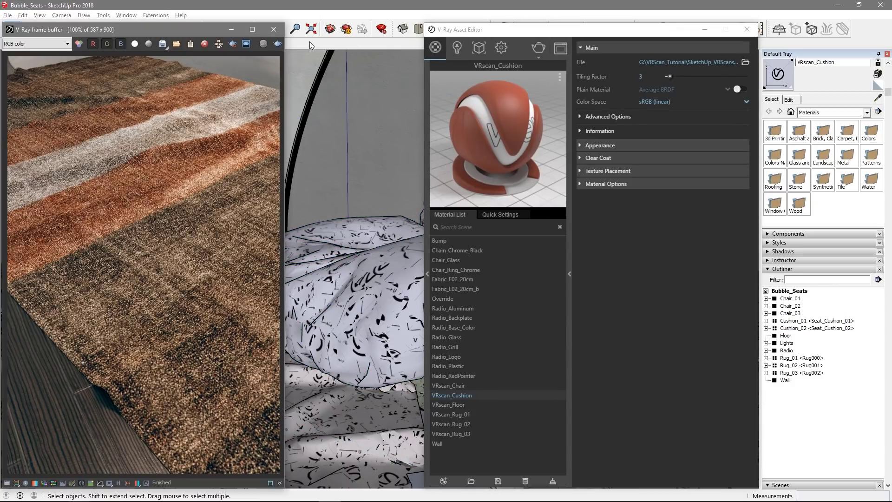
left_click(278, 43)
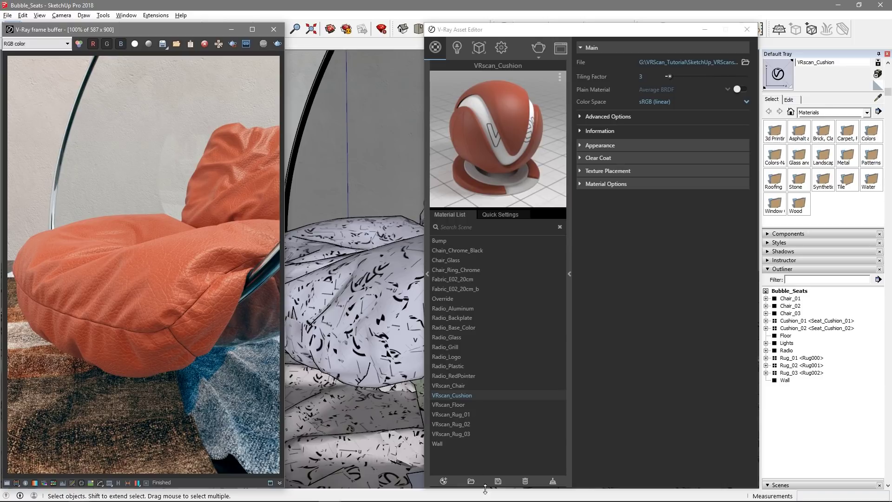
Create a Blend material with VRscan_Cushion as its base material.
left_click(444, 481)
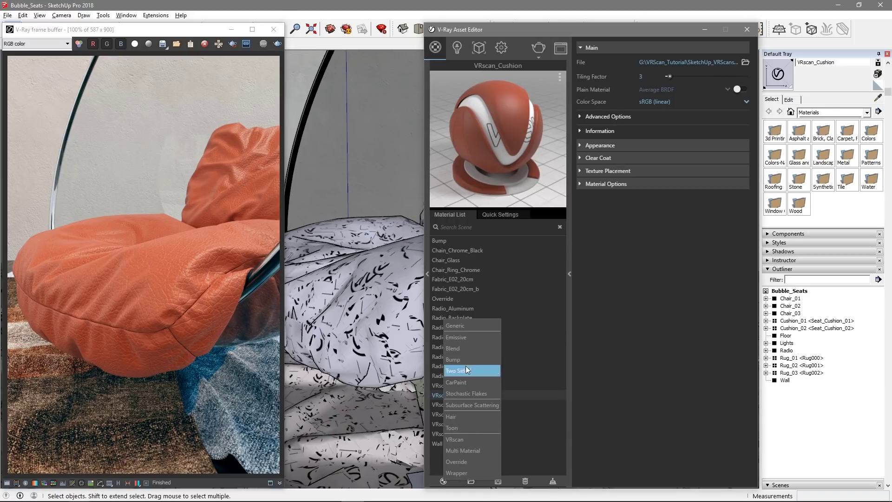
left_click(467, 349)
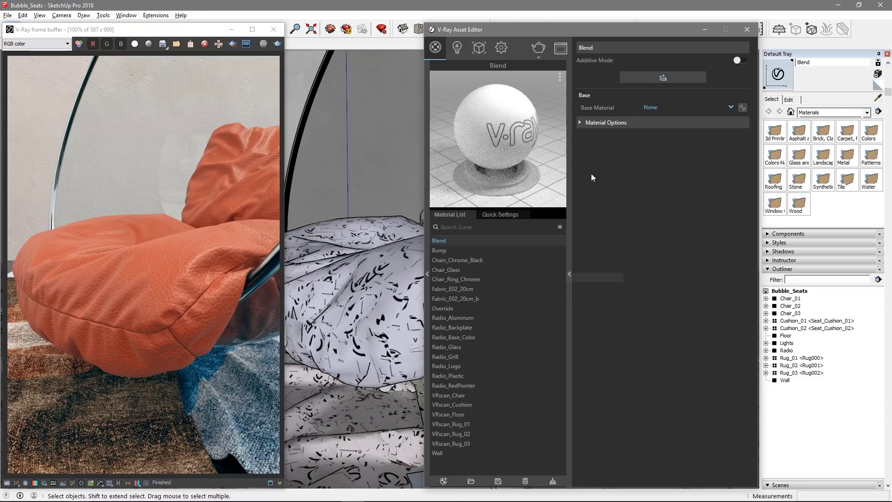
left_click(695, 107)
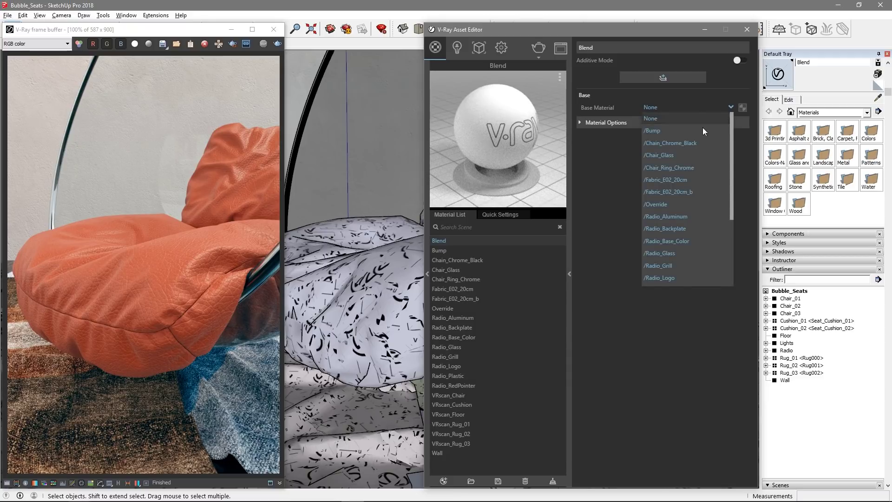
scroll(682, 224, "down", 3)
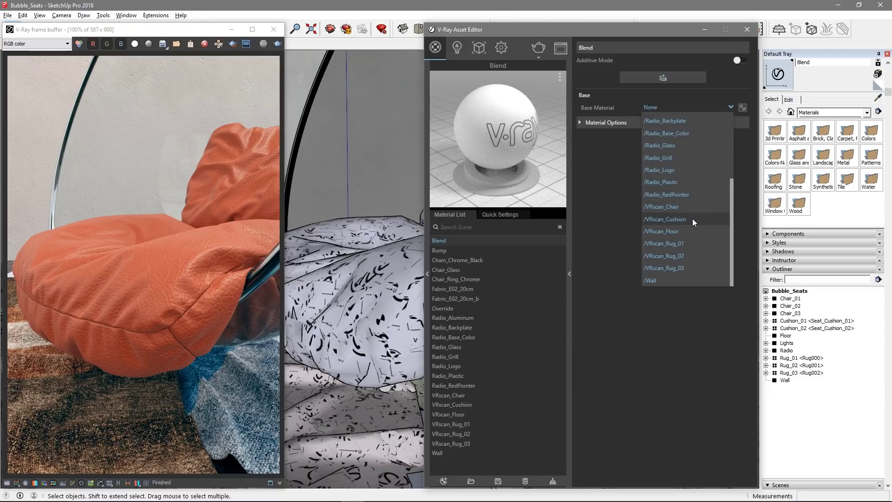
left_click(692, 219)
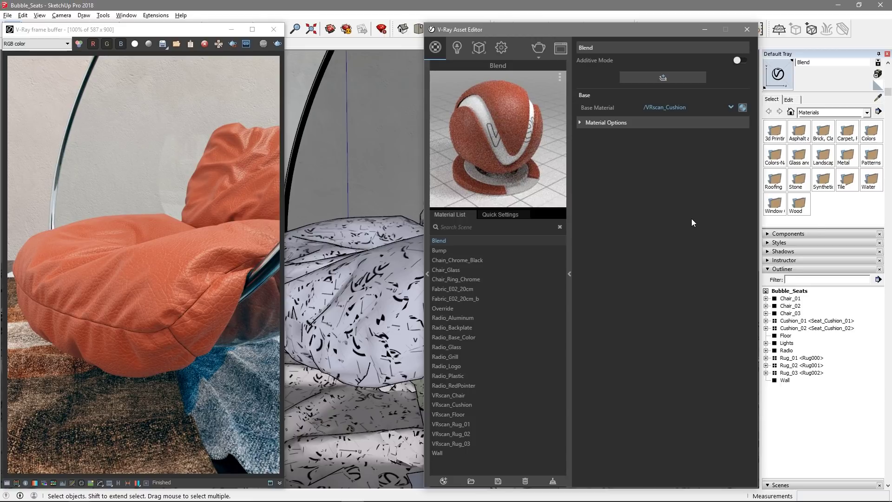
Add a coat layer to the Blend material and assign Fabric_E02_20cm_b as the coat's material.
left_click(644, 76)
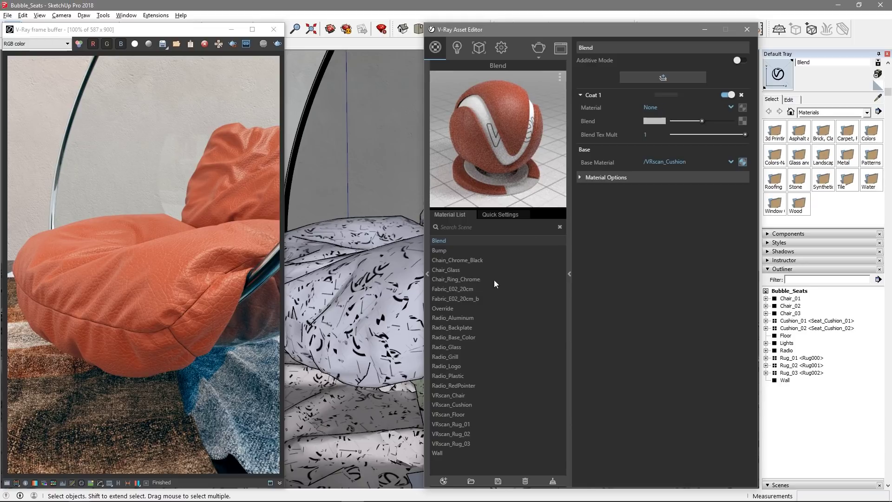
left_click(427, 277)
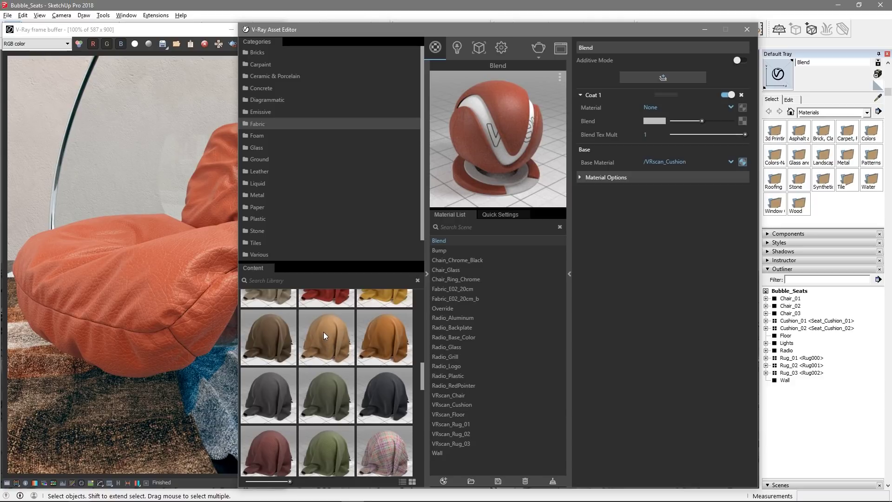
left_click(426, 277)
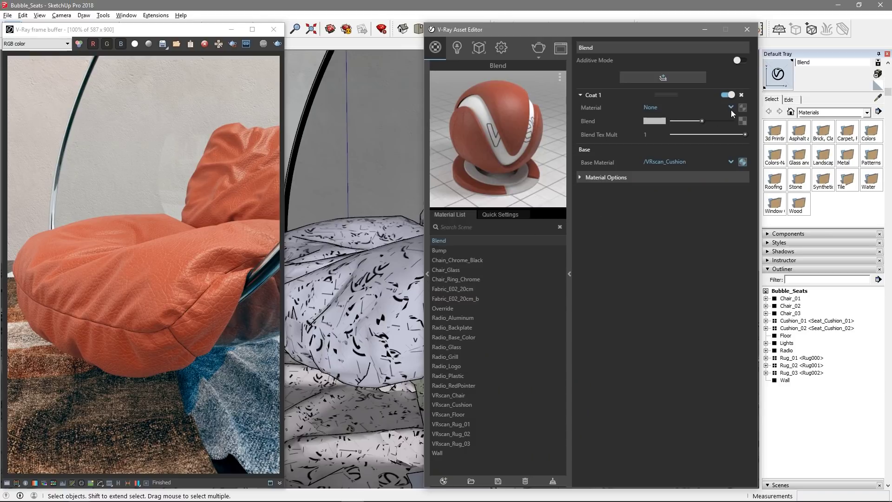
left_click(699, 107)
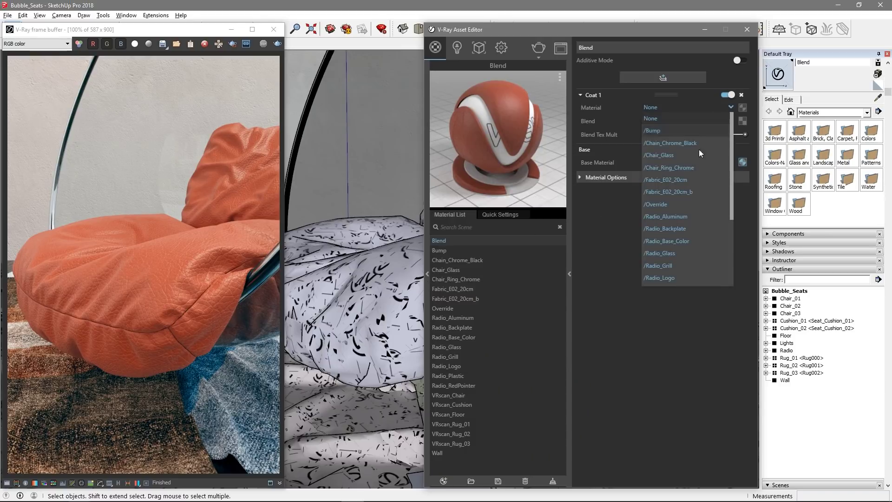
left_click(693, 191)
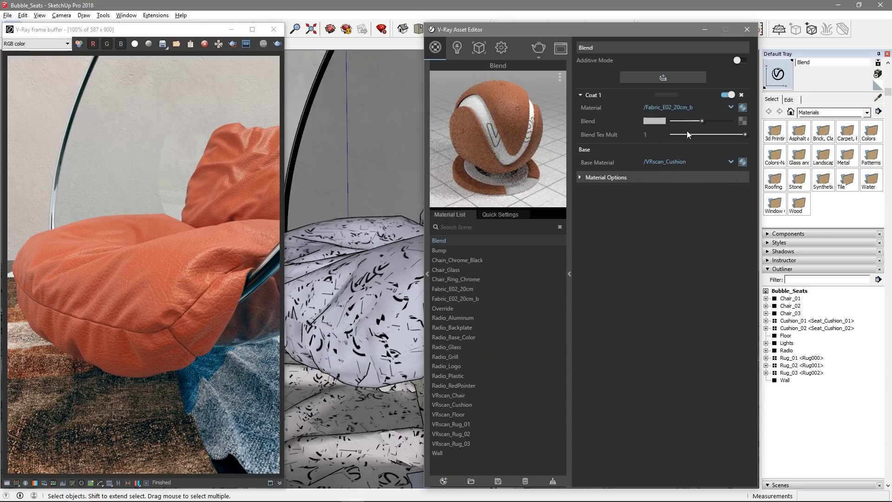
Test Coat 1's blend amount, then load the Patch_Mask bitmap as its blend texture.
left_click_drag(701, 121, 671, 121)
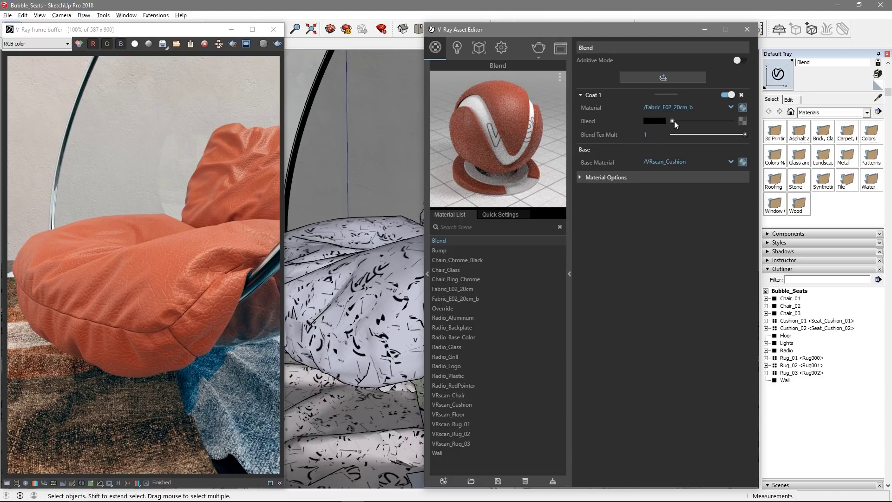
left_click_drag(724, 121, 742, 121)
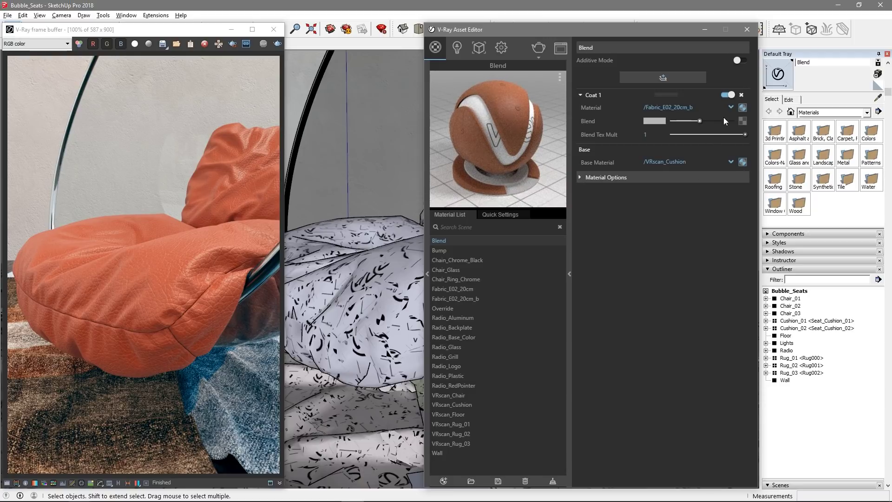
left_click(744, 119)
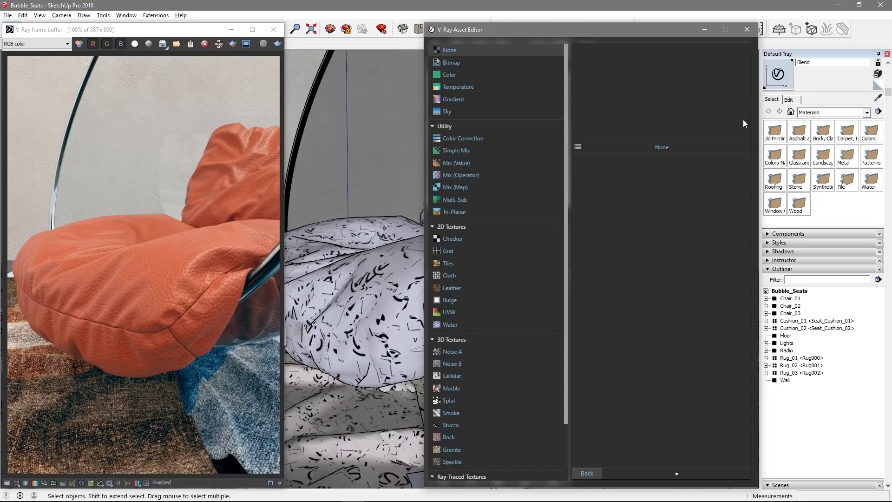
left_click(469, 63)
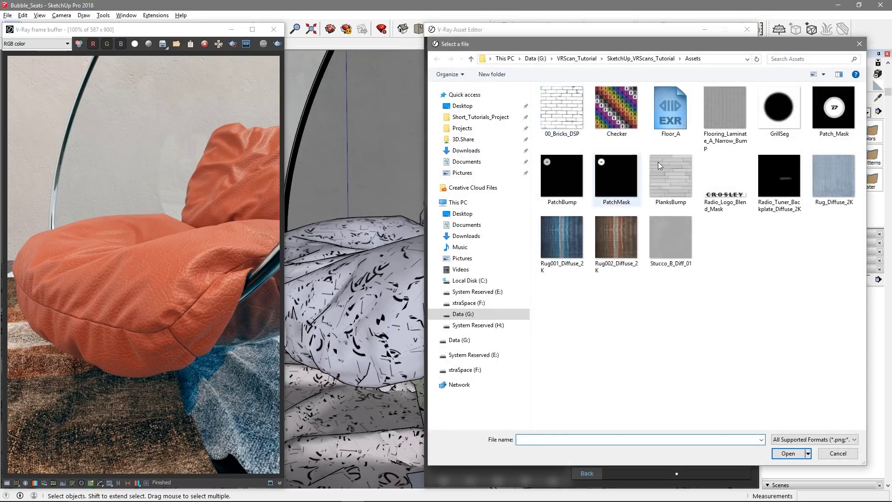
left_click(837, 122)
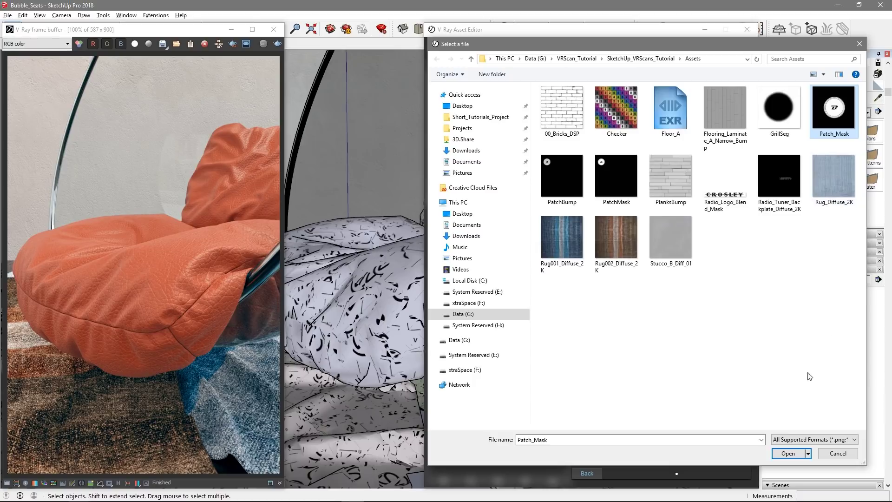
left_click(790, 453)
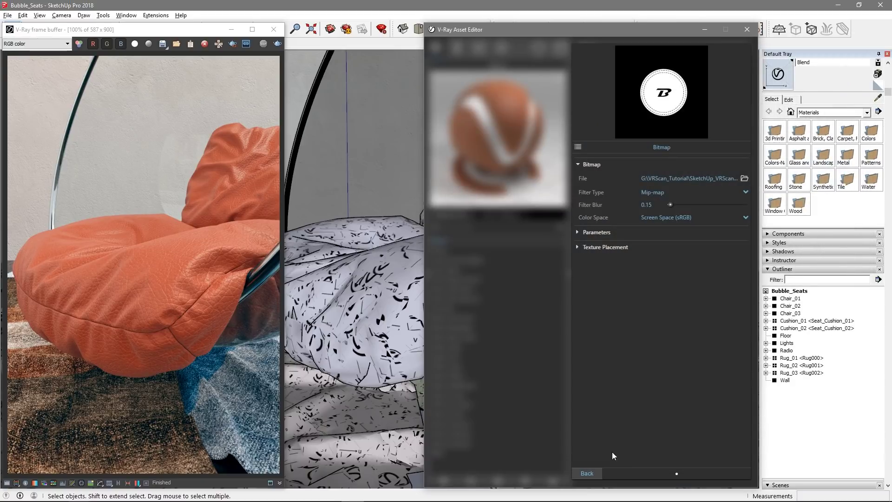
left_click(591, 473)
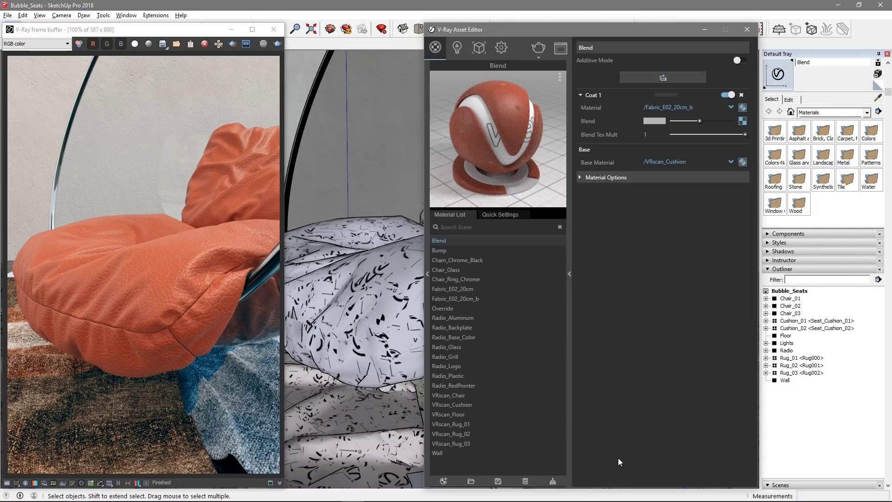
Apply the Blend material to Cushion_01 and render the cushion view.
left_click(800, 320)
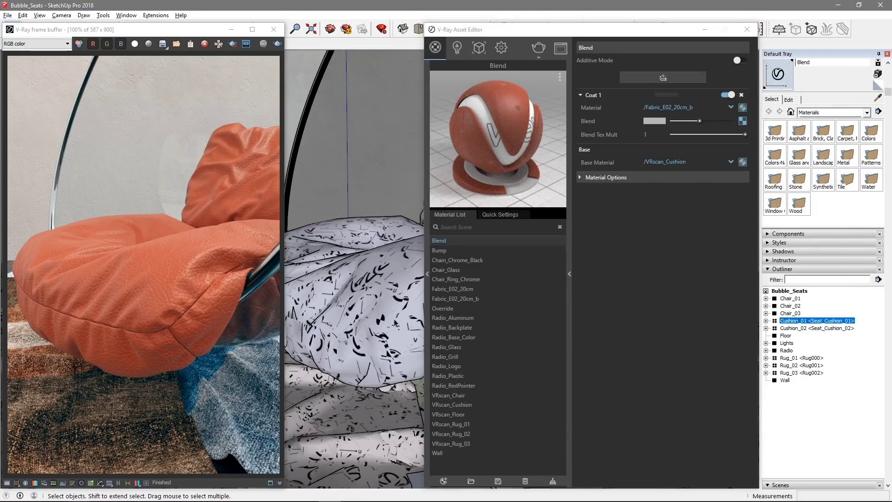
left_click(434, 48)
right_click(468, 245)
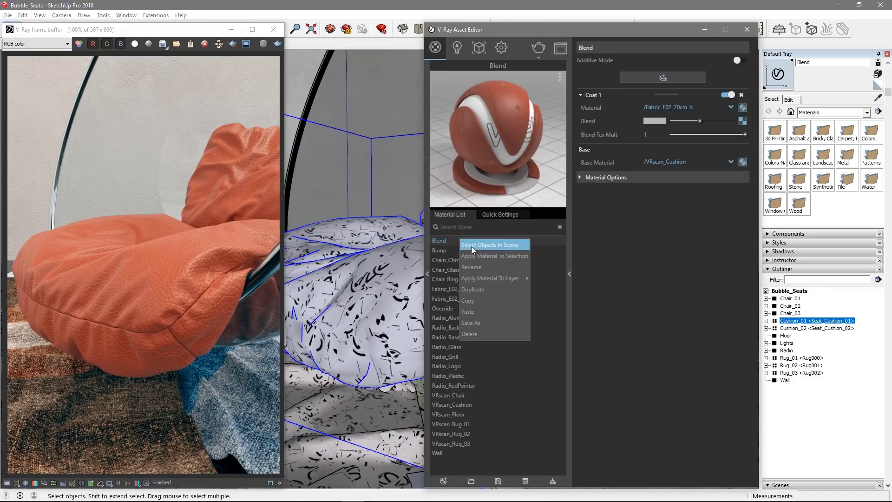
left_click(484, 255)
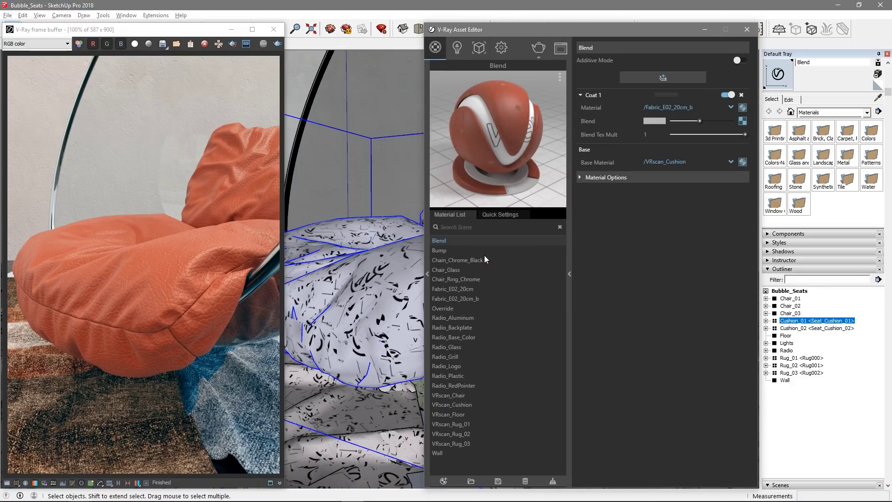
left_click(278, 44)
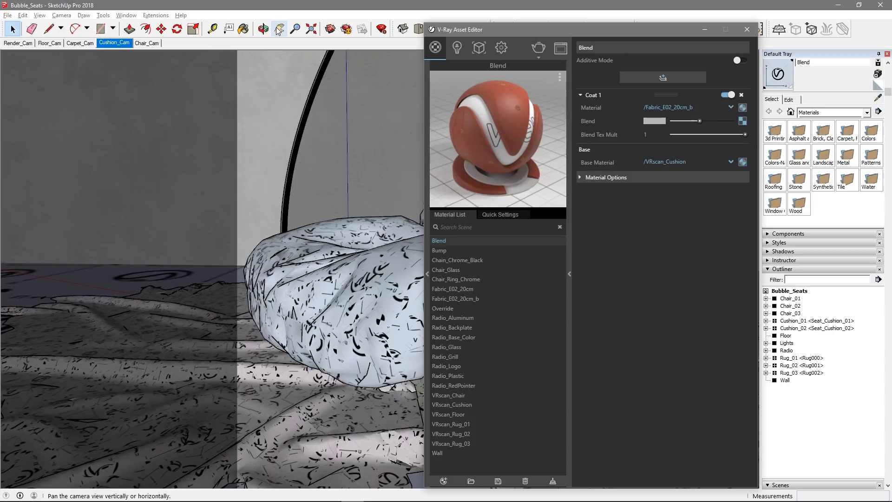
In the Chair_Cam scene, apply the VRscan_Chair material to Chair_02_Glass and render the chair view.
left_click(147, 44)
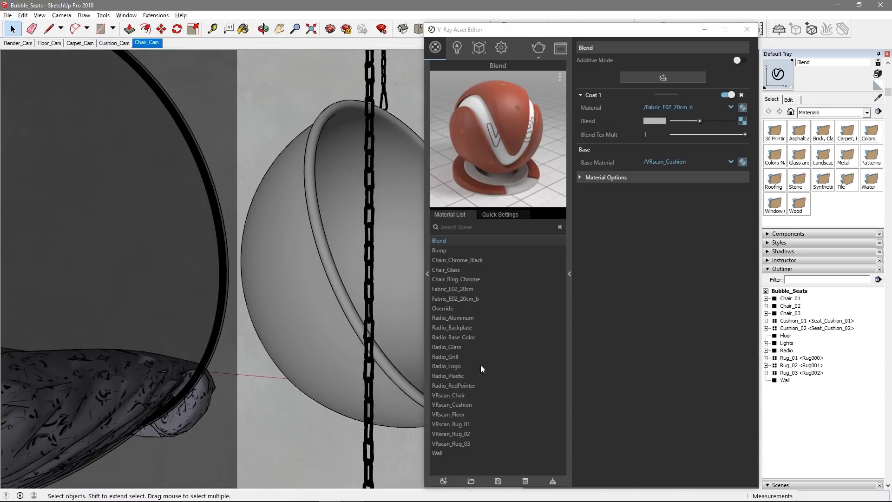
left_click(449, 396)
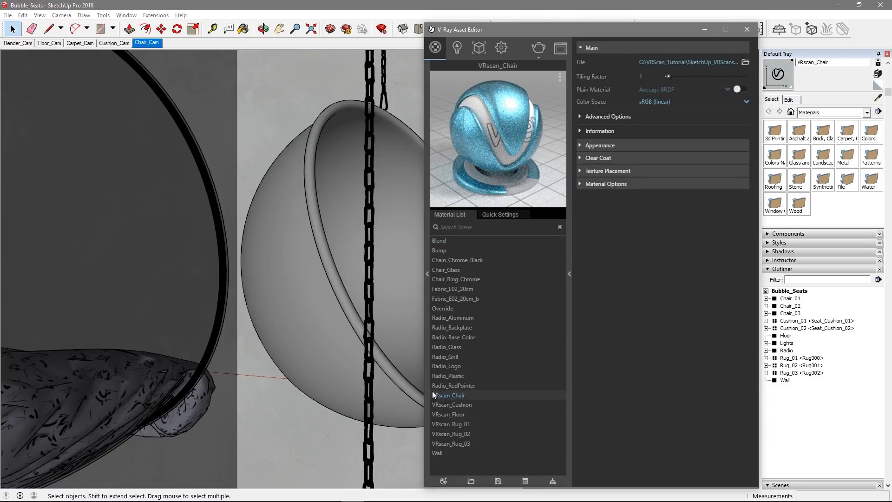
left_click(766, 305)
left_click(806, 320)
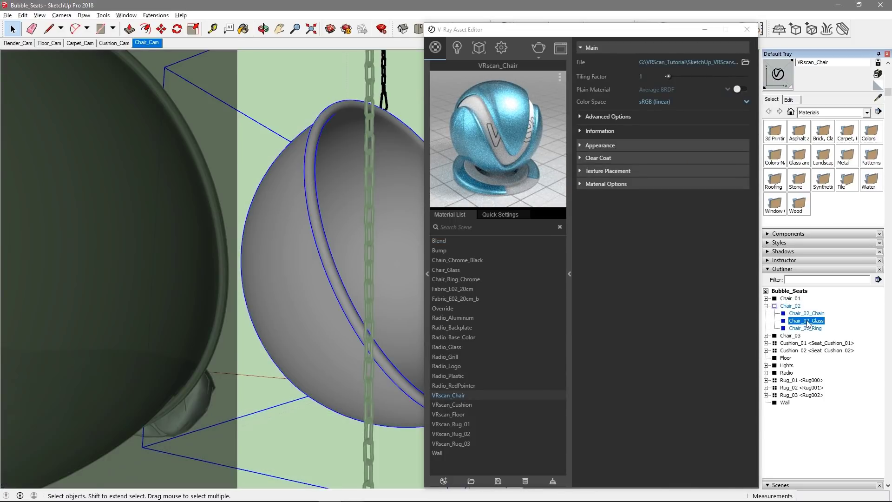
right_click(494, 395)
left_click(517, 323)
left_click(813, 425)
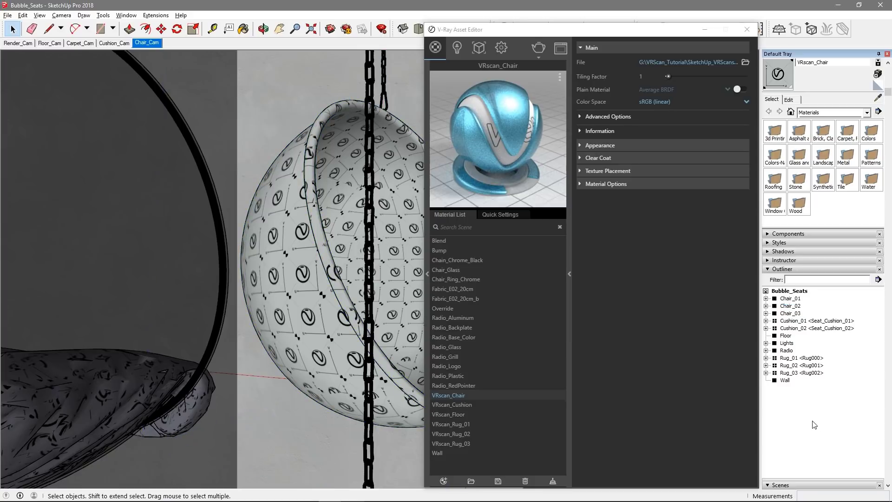
left_click(538, 48)
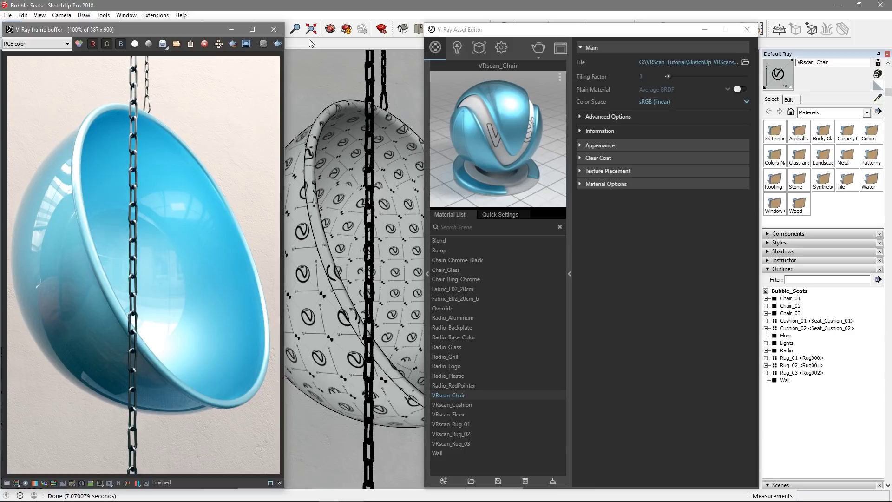
Set the Clear Coat bump strength of the VRscan_Chair material to 5.
left_click(614, 158)
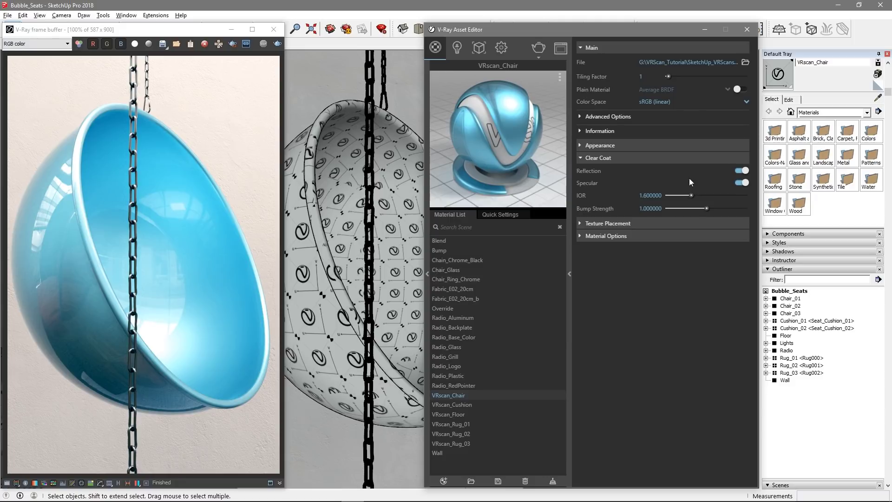
left_click(742, 171)
left_click_drag(655, 195, 640, 197)
double_click(641, 208)
type("0.000012")
key("Return")
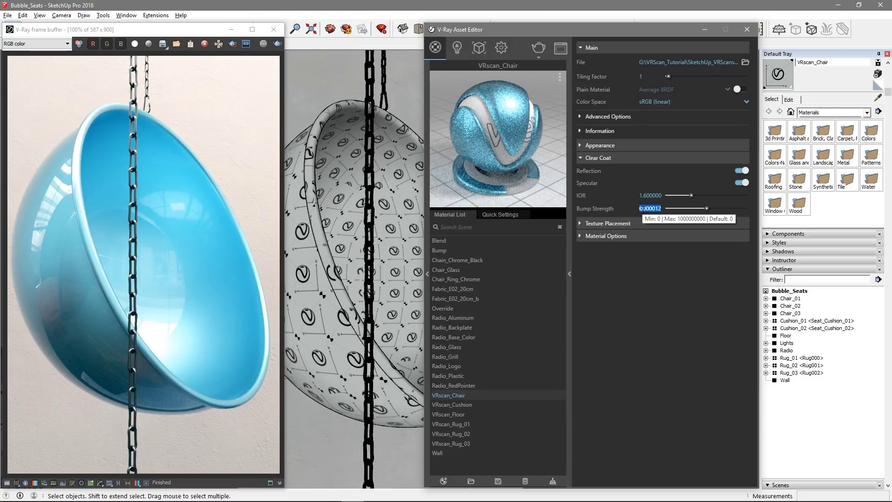
type("5")
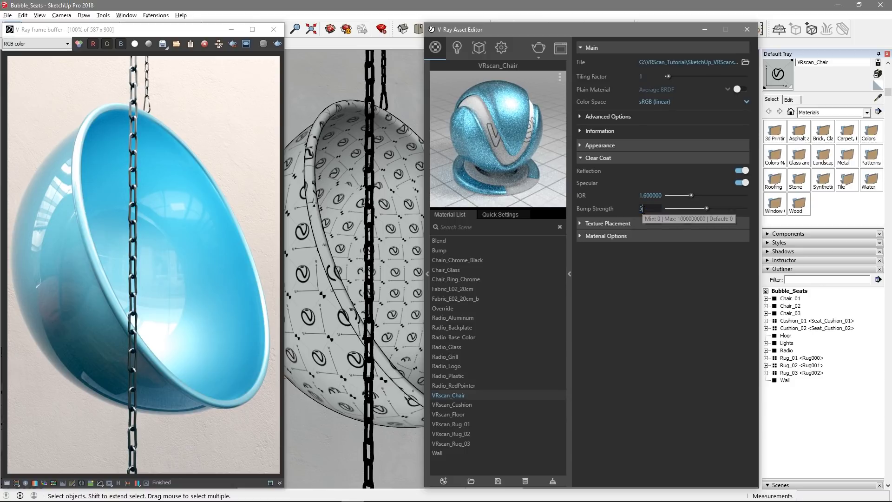
key("Return")
Render only a small region on the outer shell of the chair to check the clear coat bump.
left_click(217, 44)
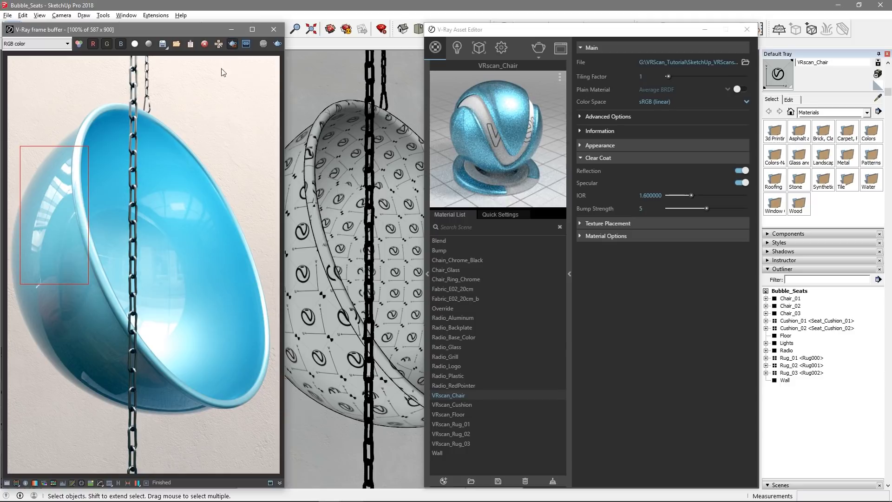
left_click_drag(20, 283, 72, 203)
left_click(277, 44)
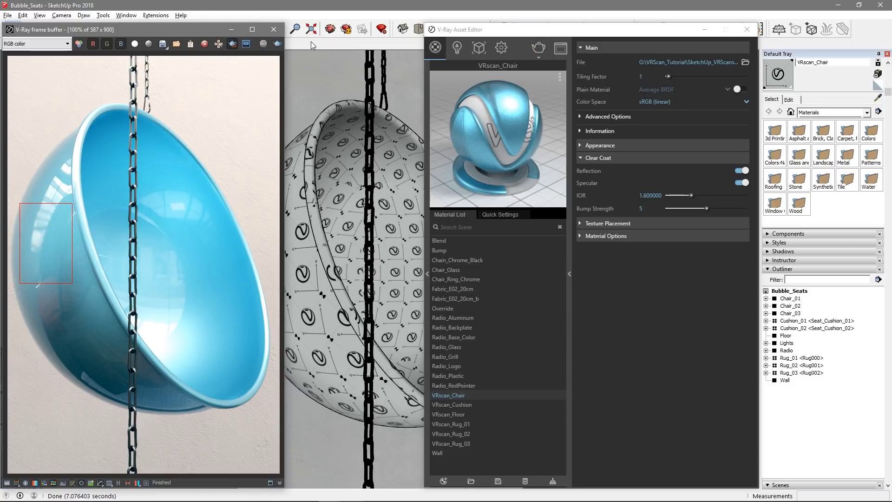
Set the Clear Coat bump strength to 1 and render the full chair view with Clear Coat Reflection turned off.
double_click(641, 208)
type("1")
key("Return")
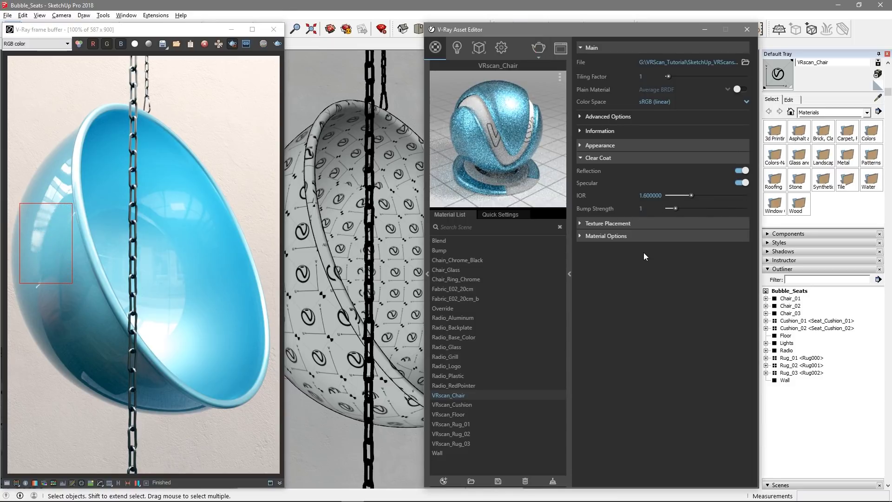
left_click(738, 170)
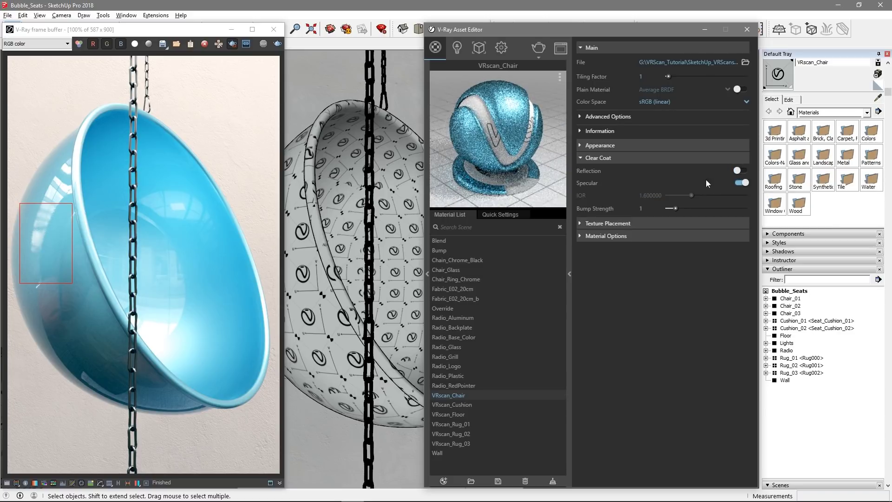
left_click(233, 47)
left_click(277, 44)
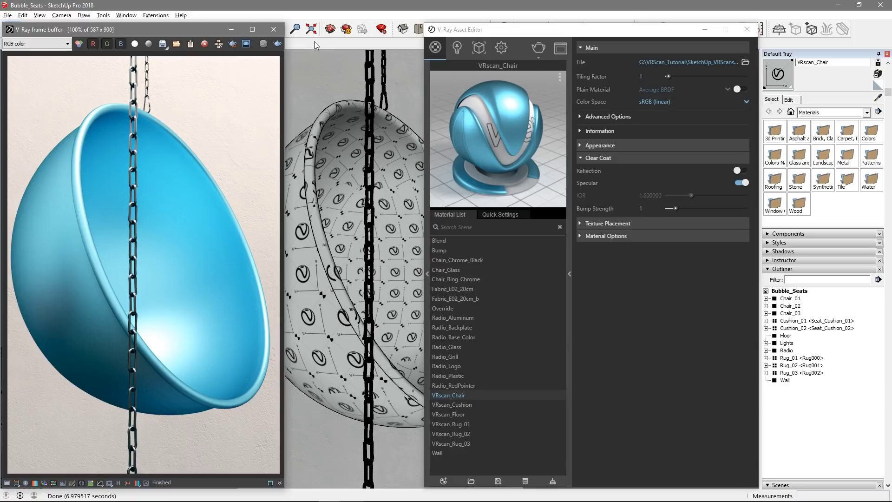
Return to the Render_Cam scene and close the Asset Editor with Clear Coat Reflection turned back on.
left_click(273, 30)
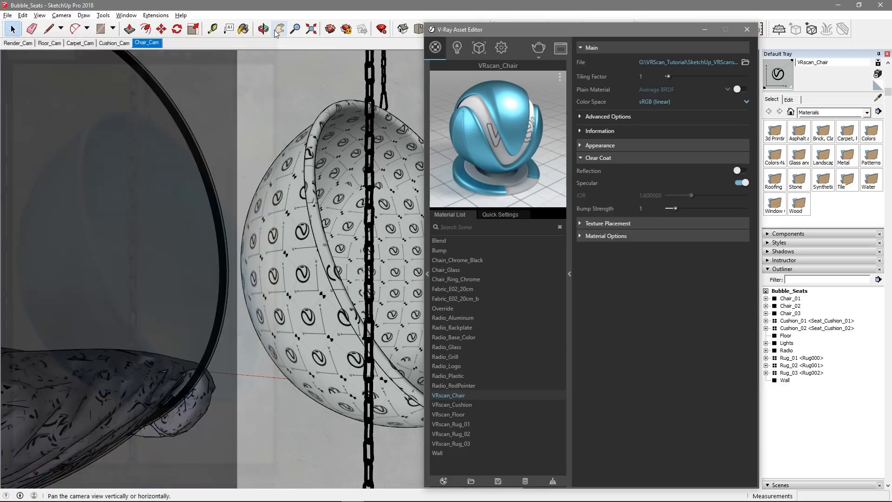
left_click(18, 43)
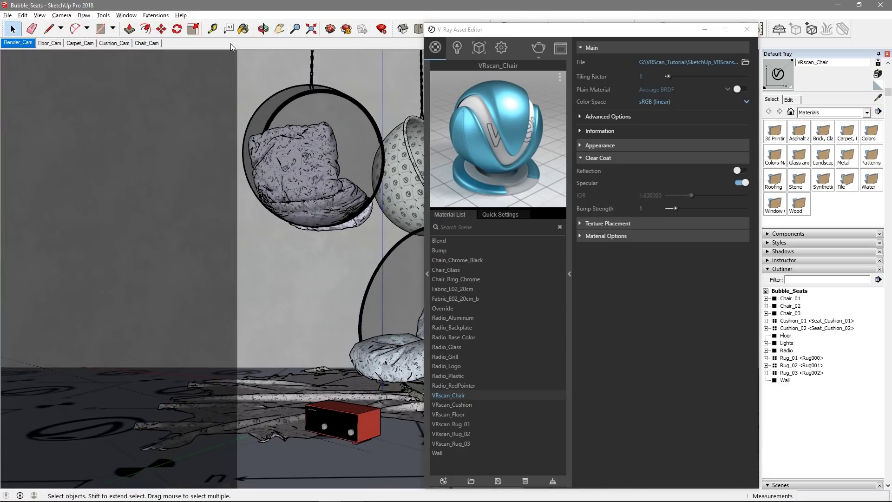
left_click(737, 170)
left_click(747, 30)
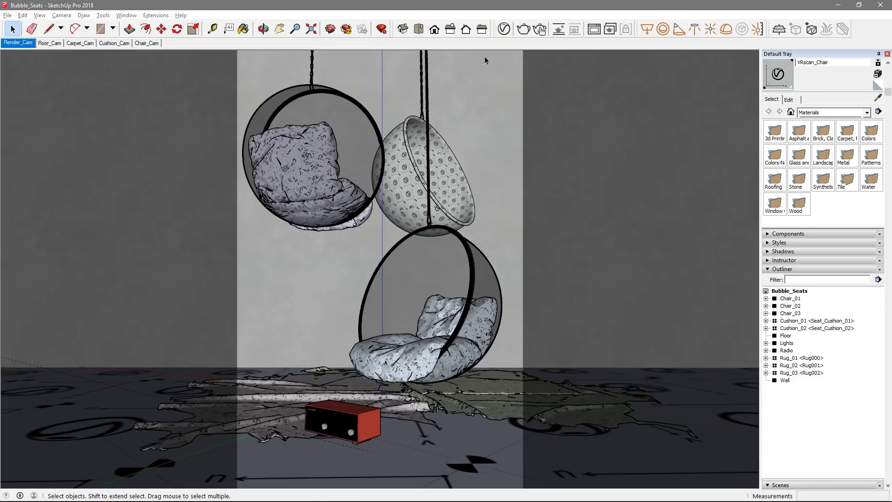